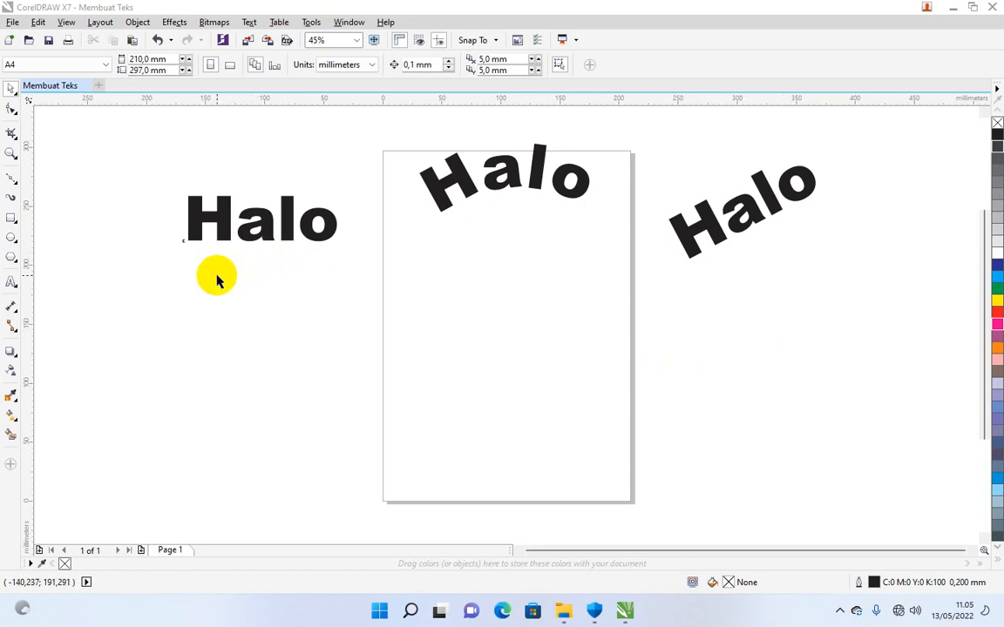
- Add the artistic text "Halo" below the straight Halo sample outside the page
click(12, 284)
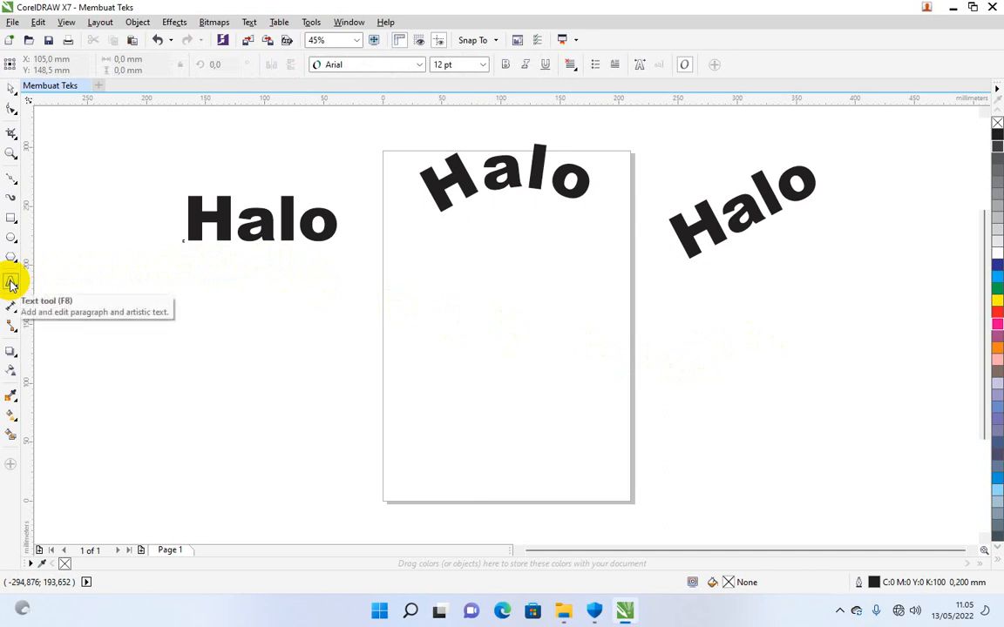
click(189, 294)
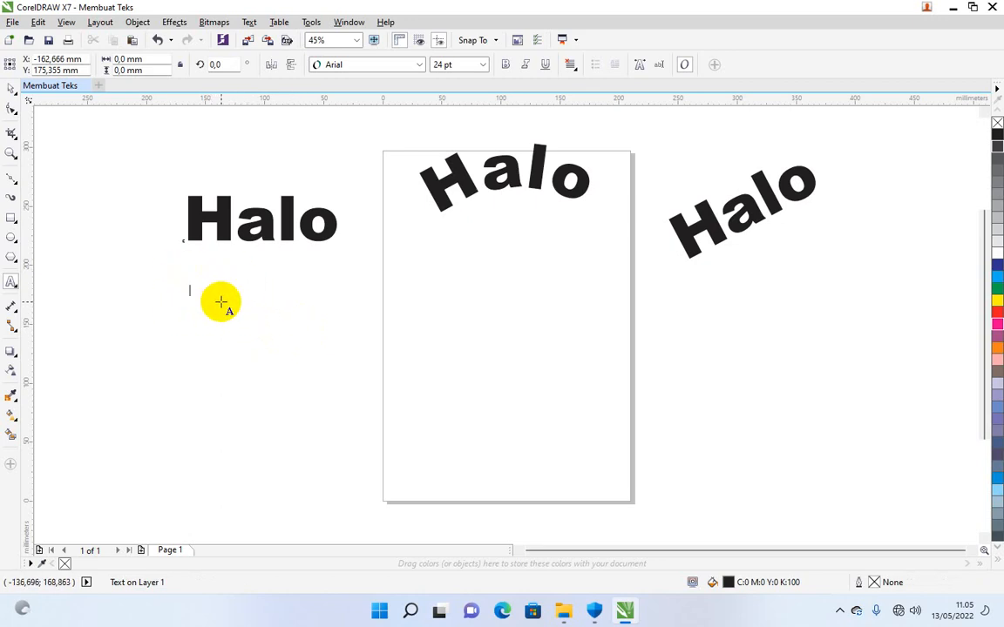
text(Halo)
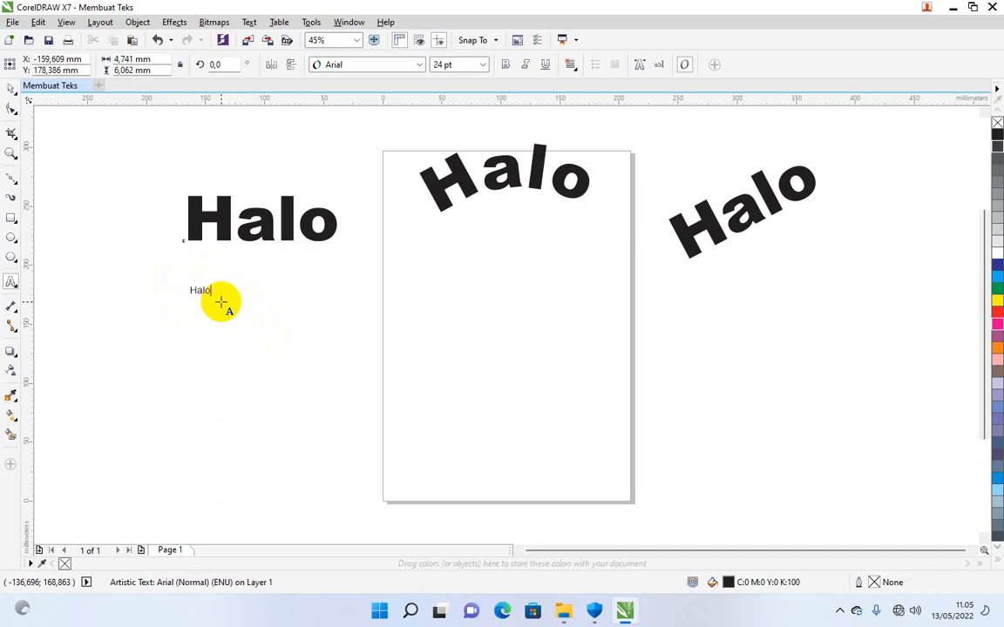
key(Escape)
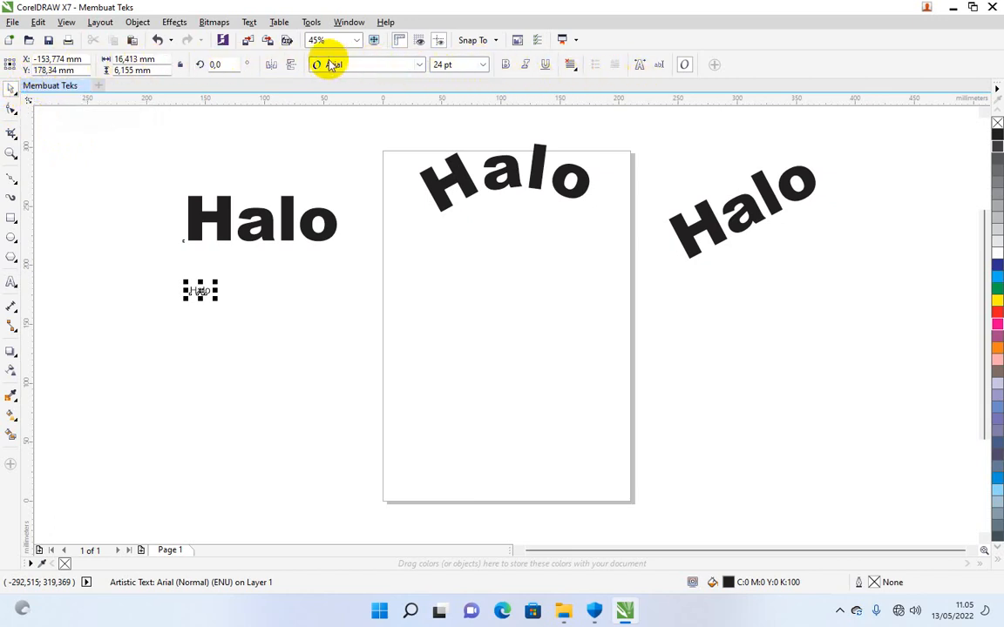
- Scale the new Halo text up proportionally to about 124 mm wide and 47 mm high
click(484, 66)
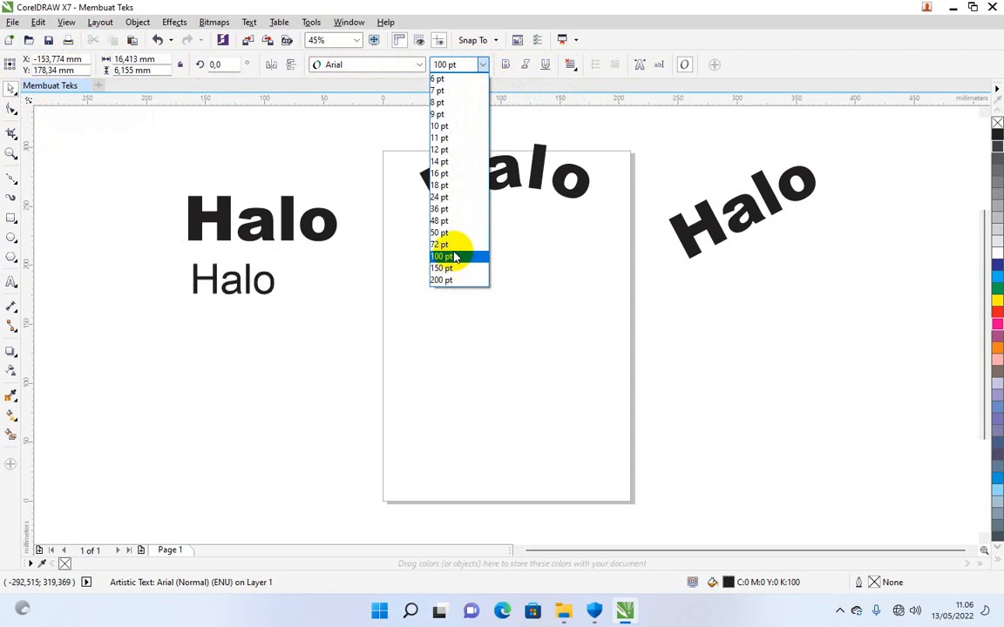
click(347, 154)
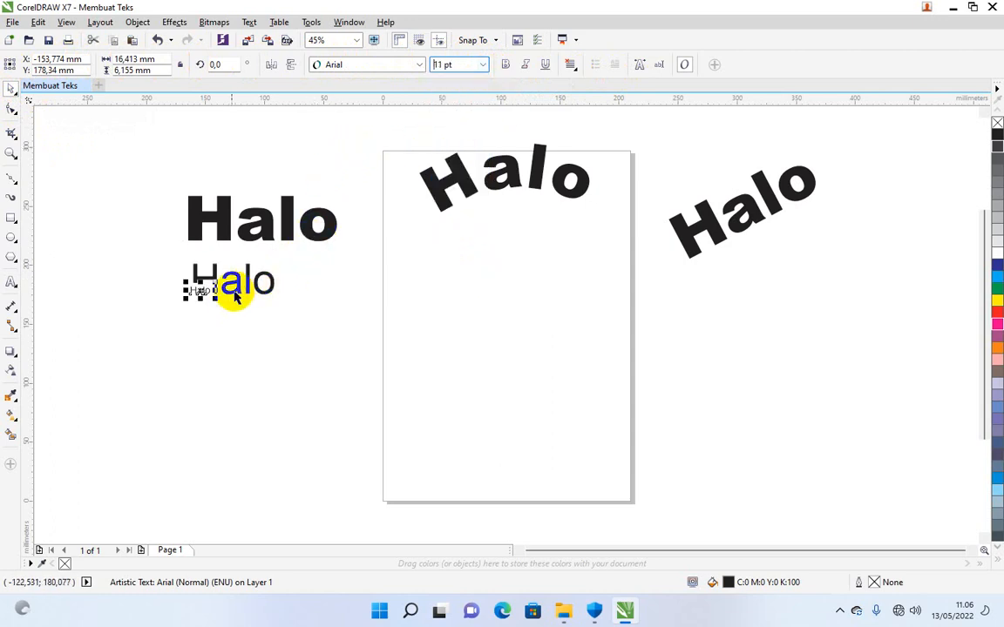
scroll(209, 303, up, 4)
scroll(229, 305, down, 4)
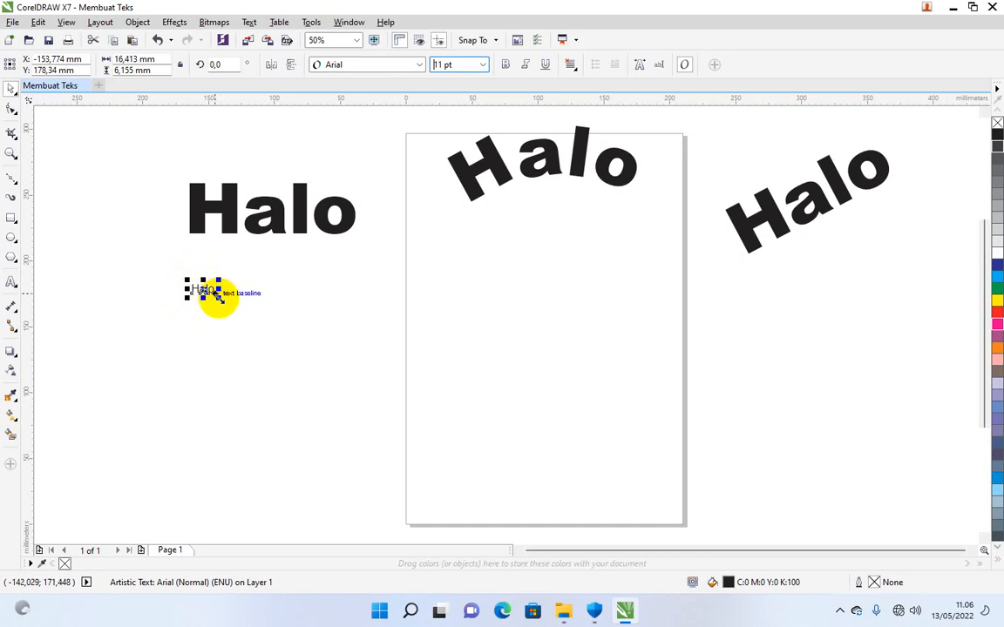
drag(218, 294, 362, 357)
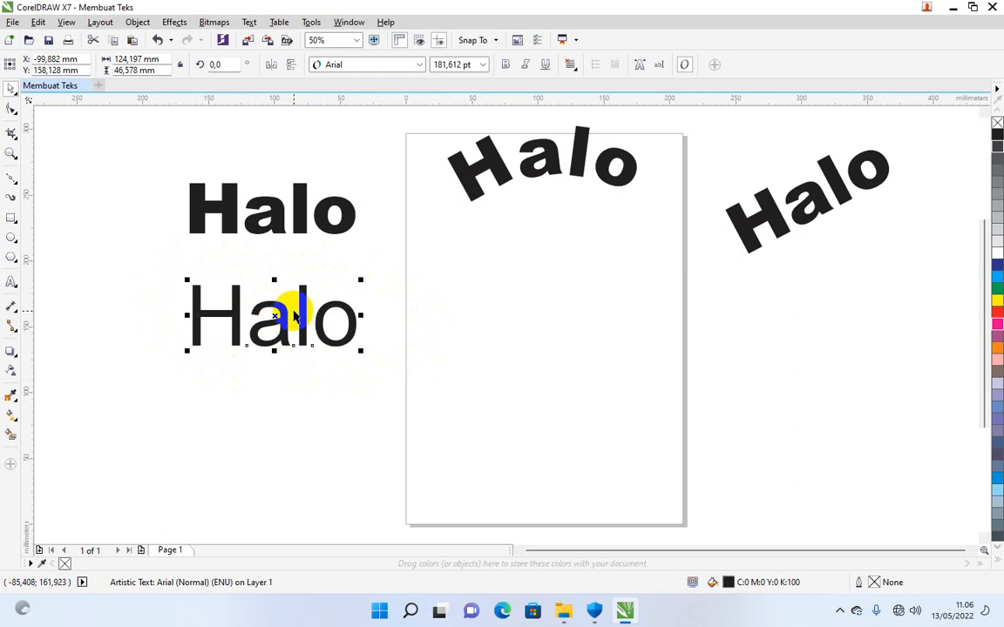
- Change the new Halo text's font to Arial Black and scale it to about 125 mm wide and 38 mm high
click(351, 69)
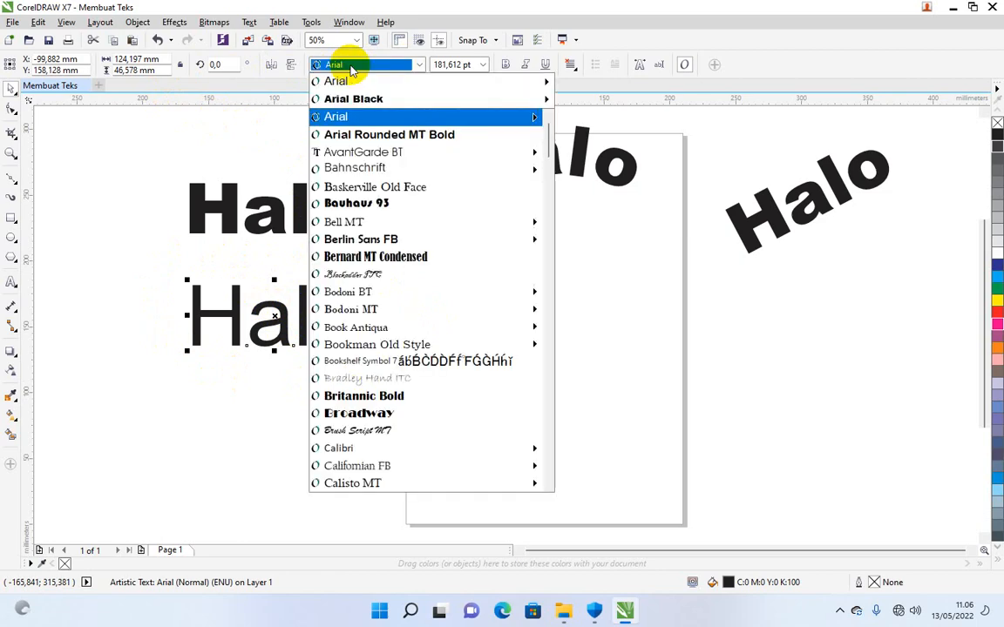
mouse_move(347, 80)
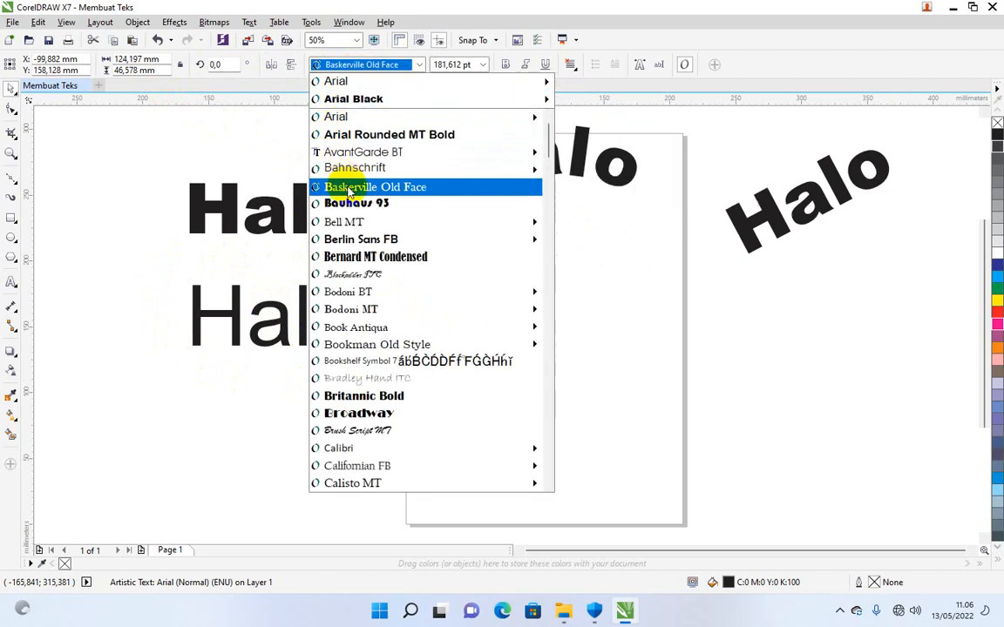
mouse_move(373, 156)
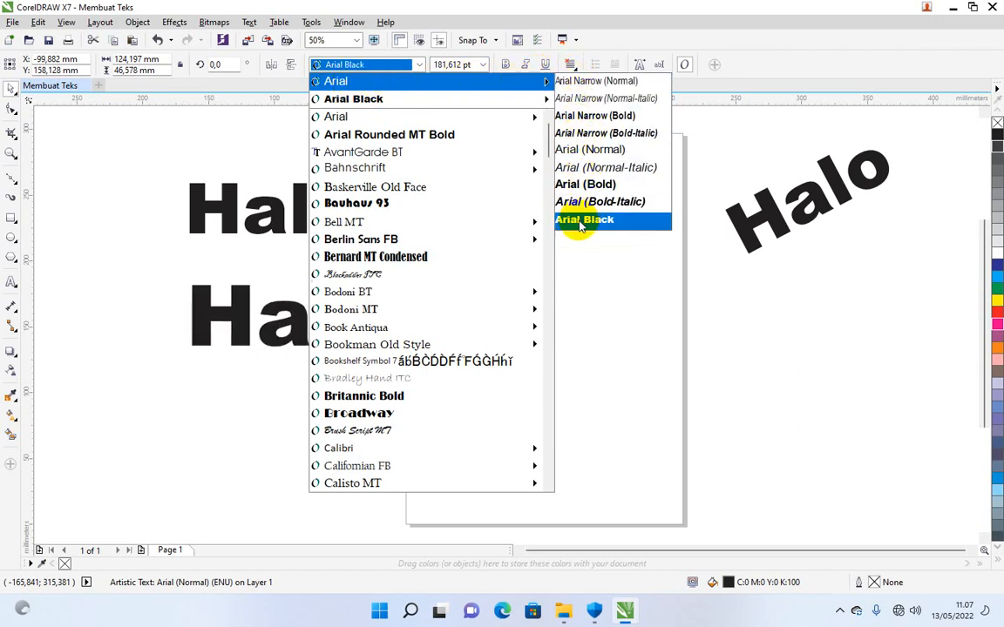
click(580, 223)
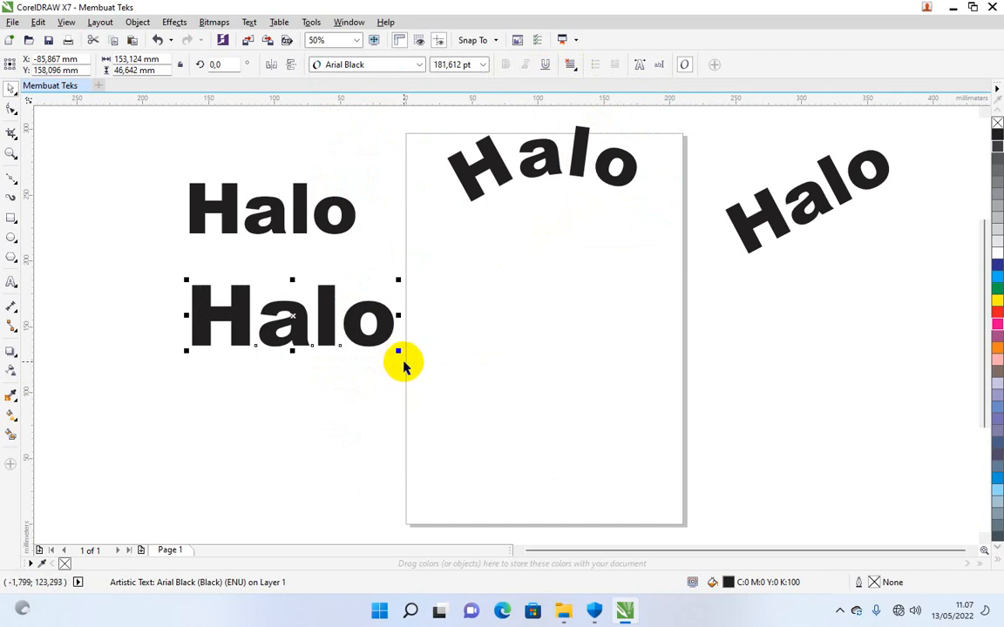
drag(398, 351, 362, 339)
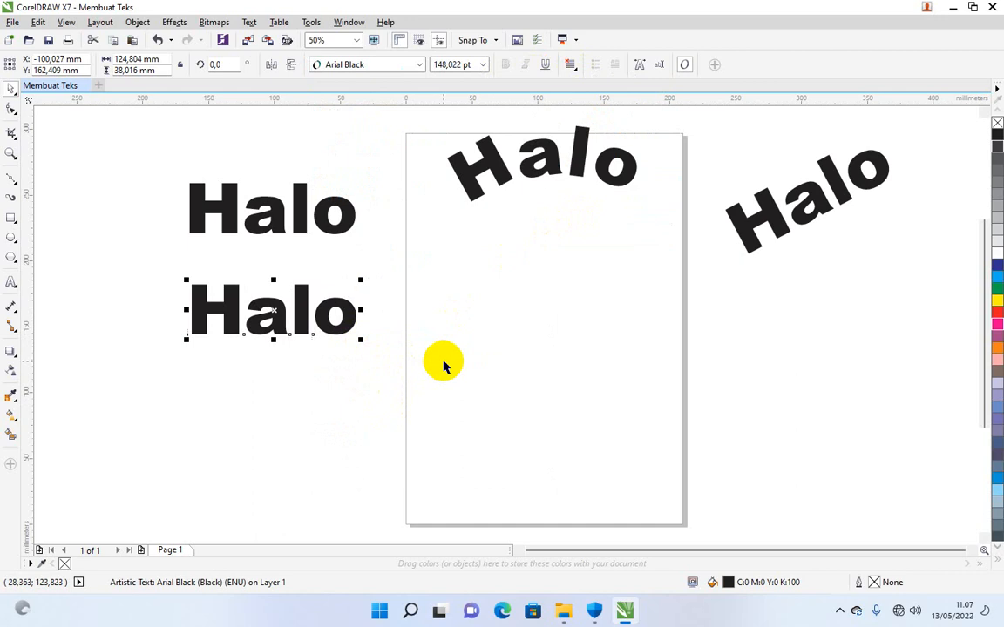
click(441, 358)
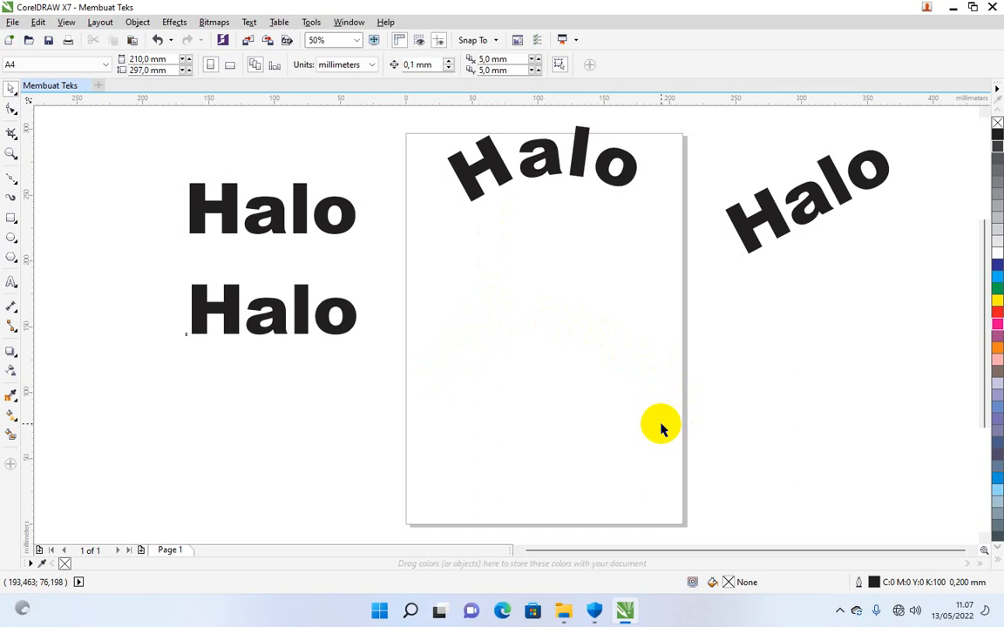
click(11, 181)
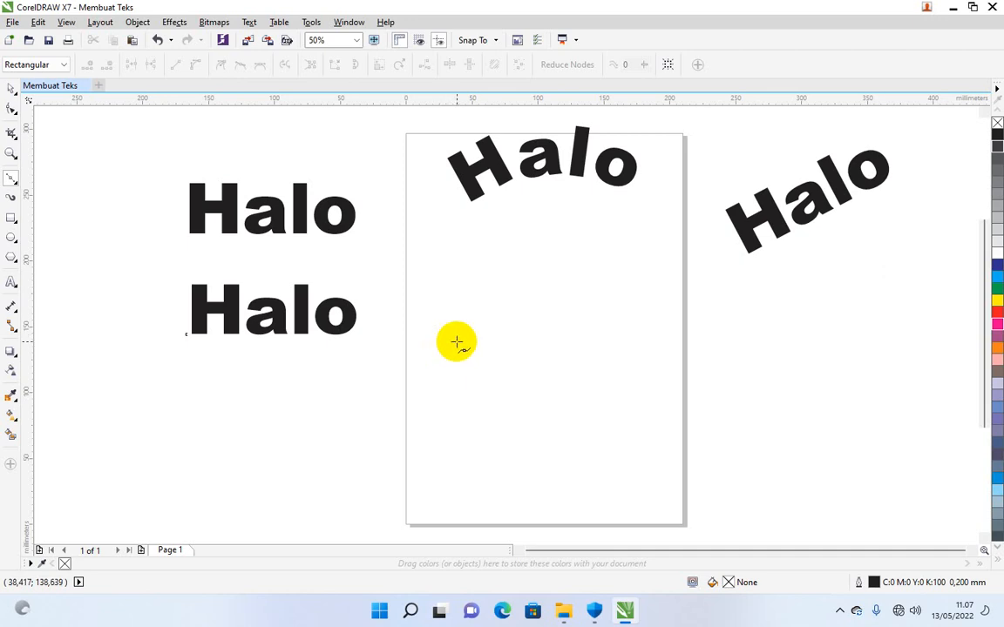
click(457, 341)
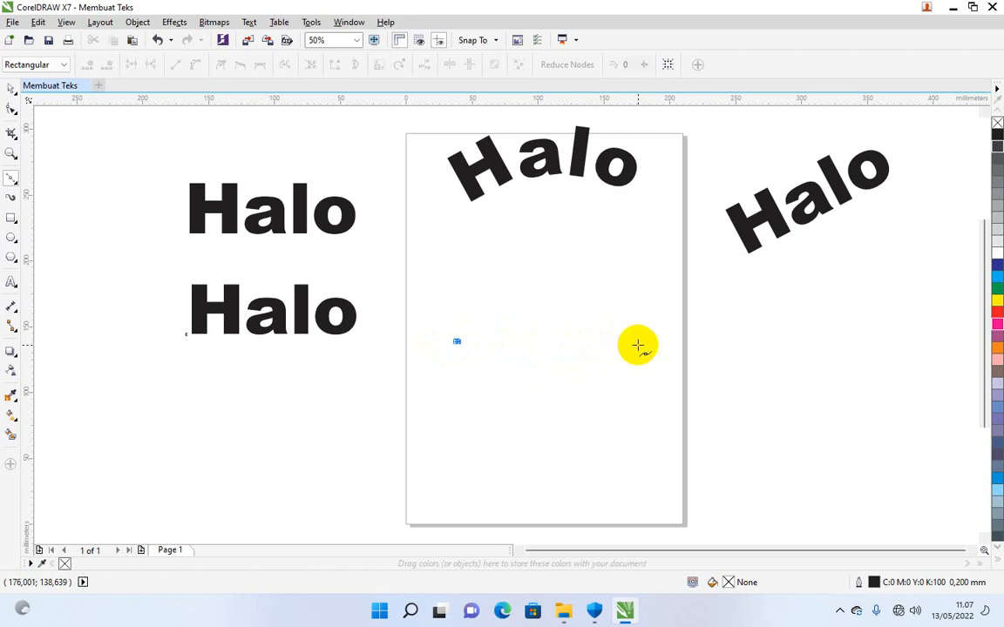
click(641, 341)
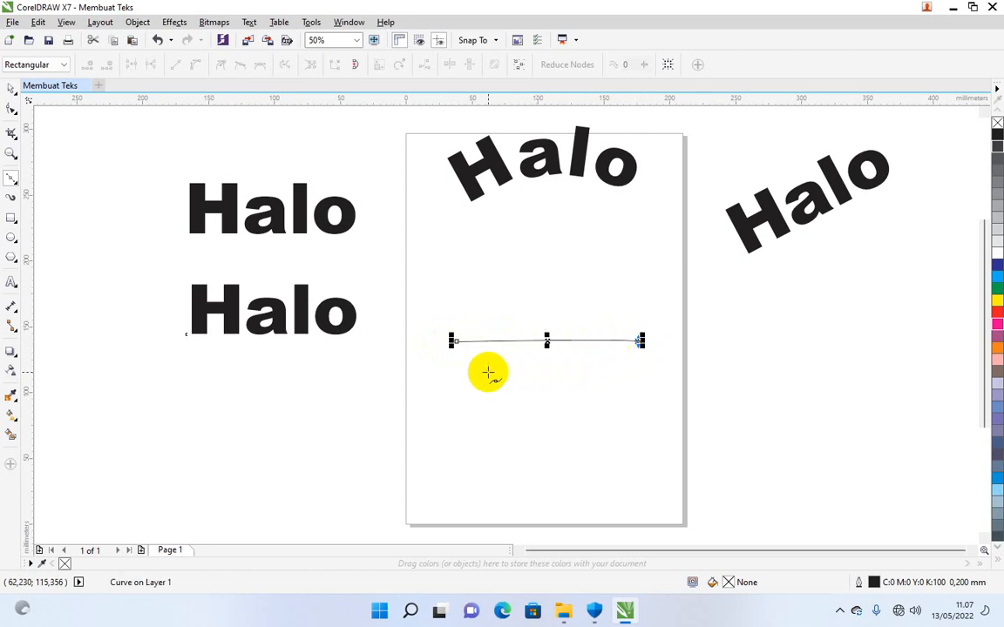
key(ctrl+z)
- Draw a horizontal line about 134 mm long mid-page, convert it to a curve and bend it into an upward arch about 30 mm high
click(449, 341)
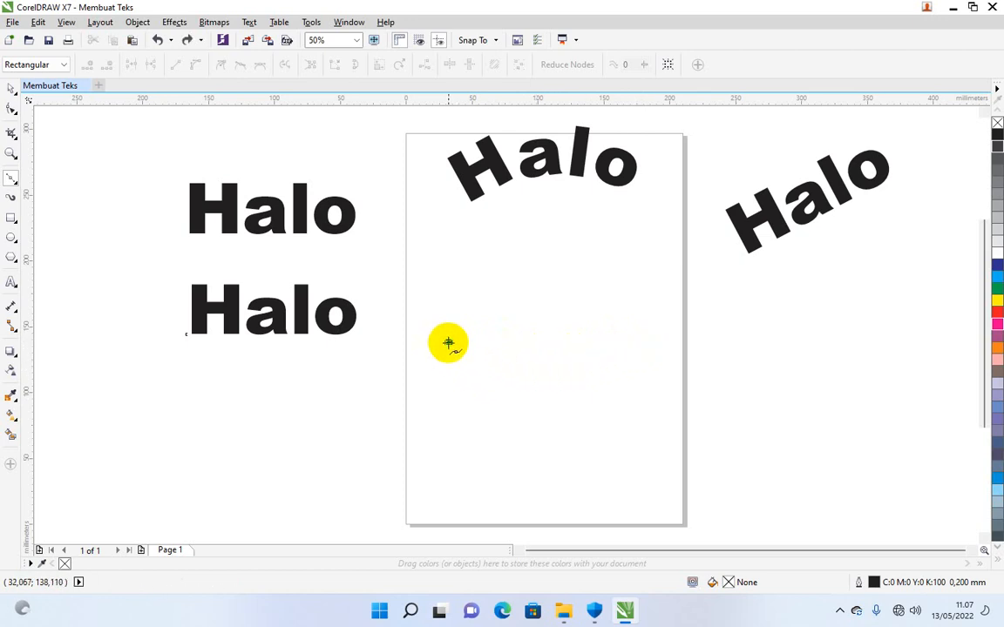
click(629, 342)
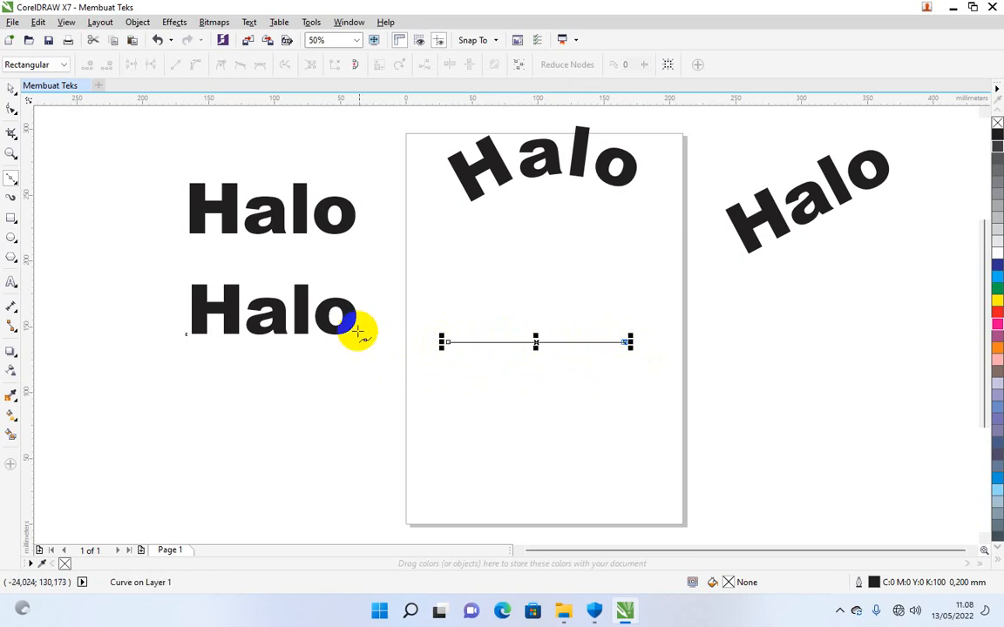
click(11, 109)
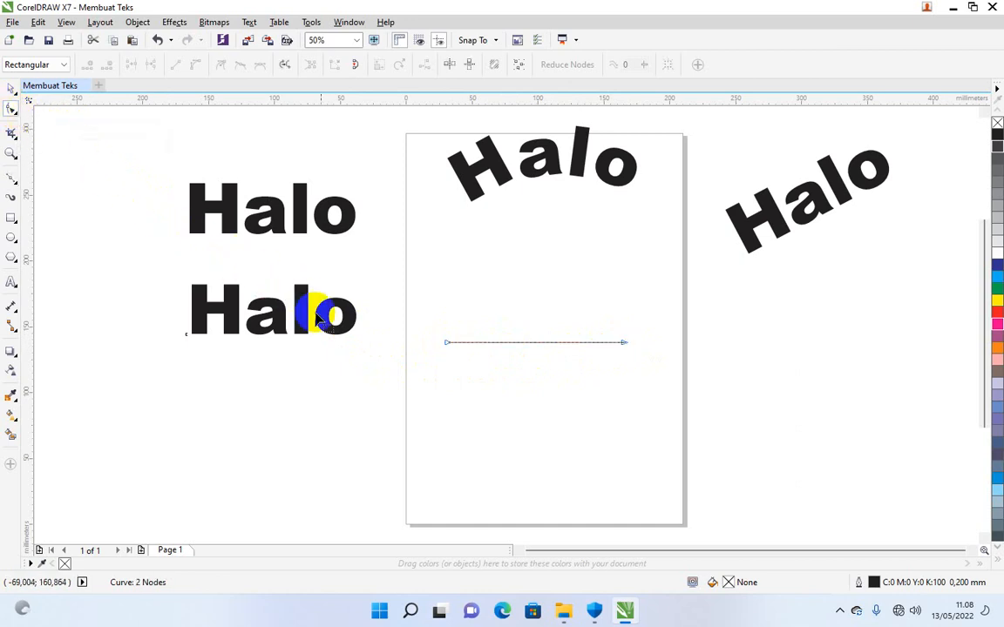
right_click(622, 343)
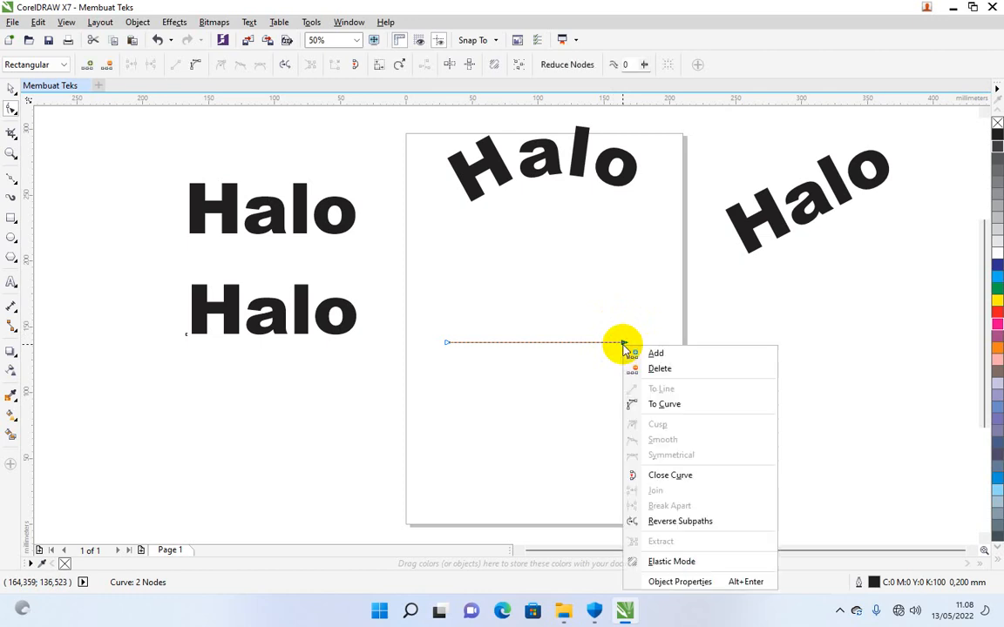
click(661, 407)
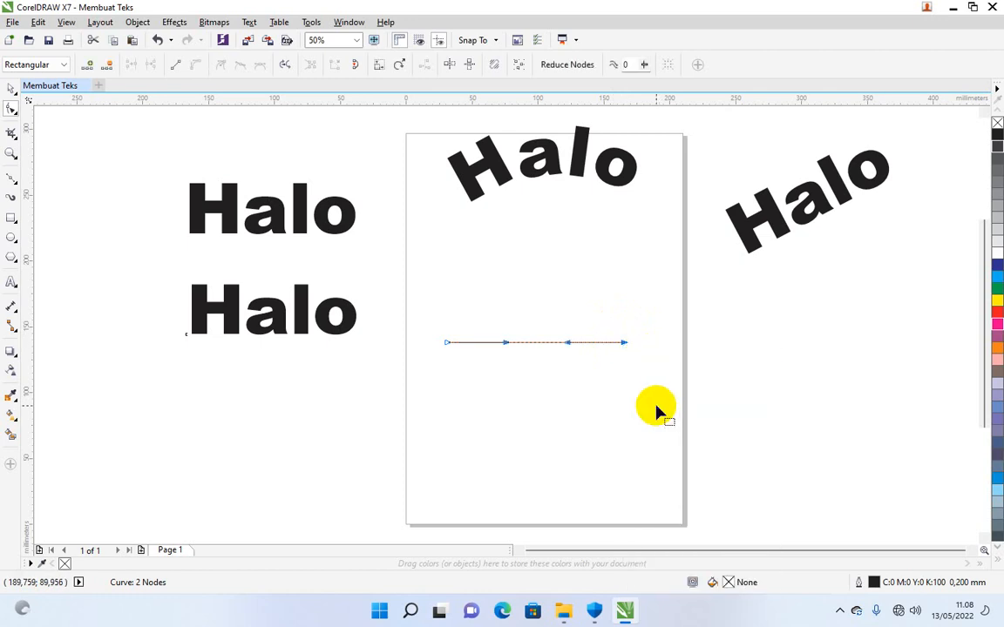
drag(537, 343, 538, 299)
click(537, 308)
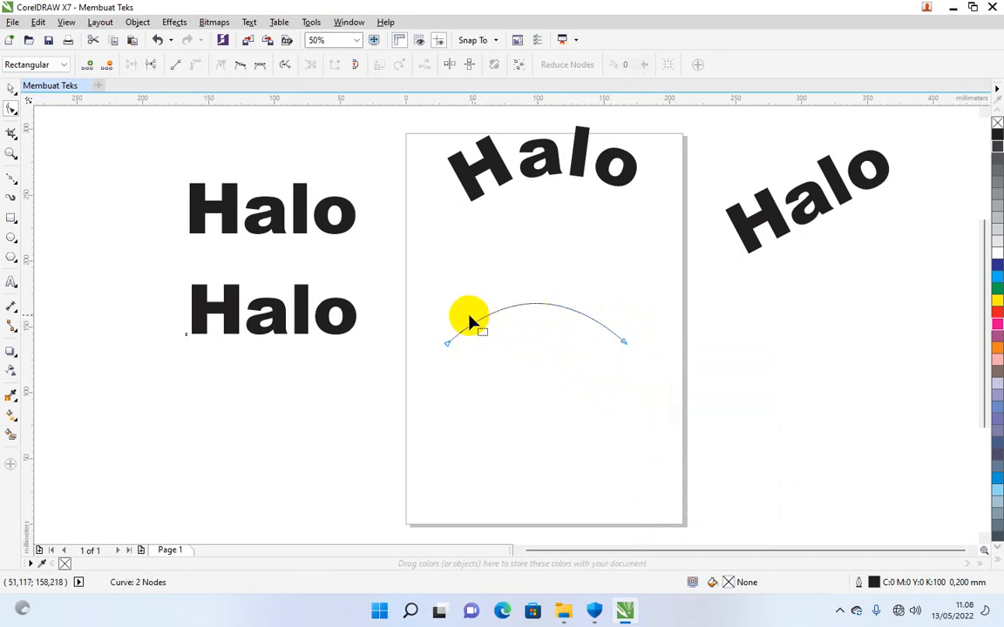
- Duplicate the lower Arial Black Halo text and place the copy diagonally below it, overlapping the page edge
click(10, 89)
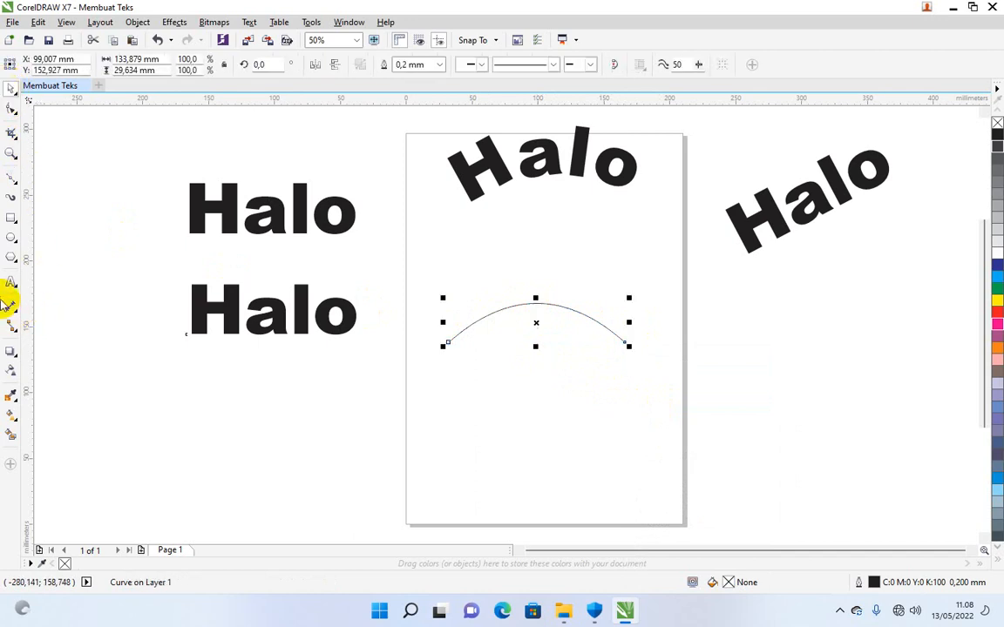
click(272, 320)
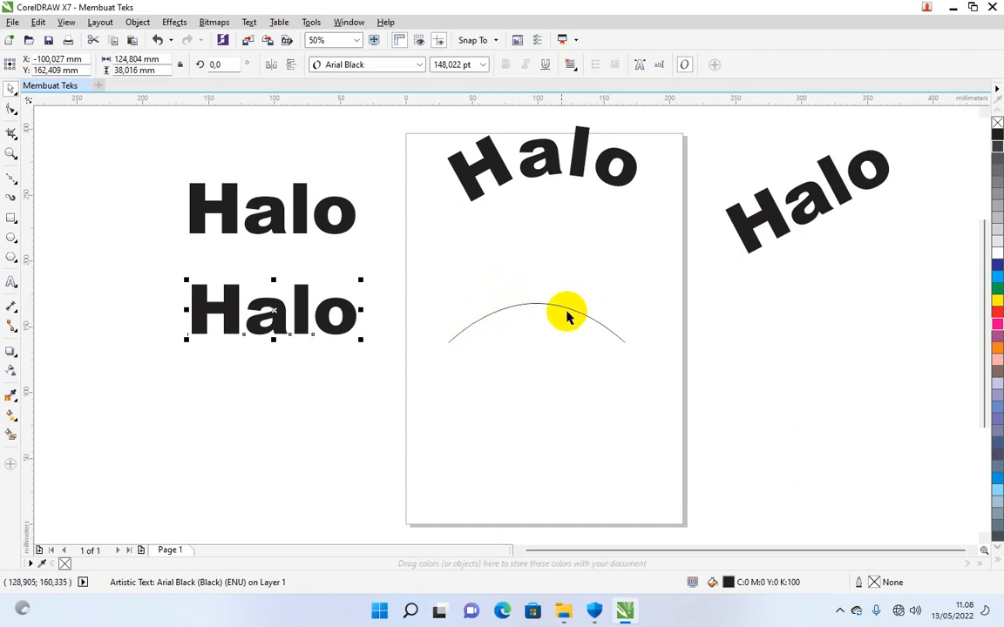
right_click(273, 315)
click(311, 137)
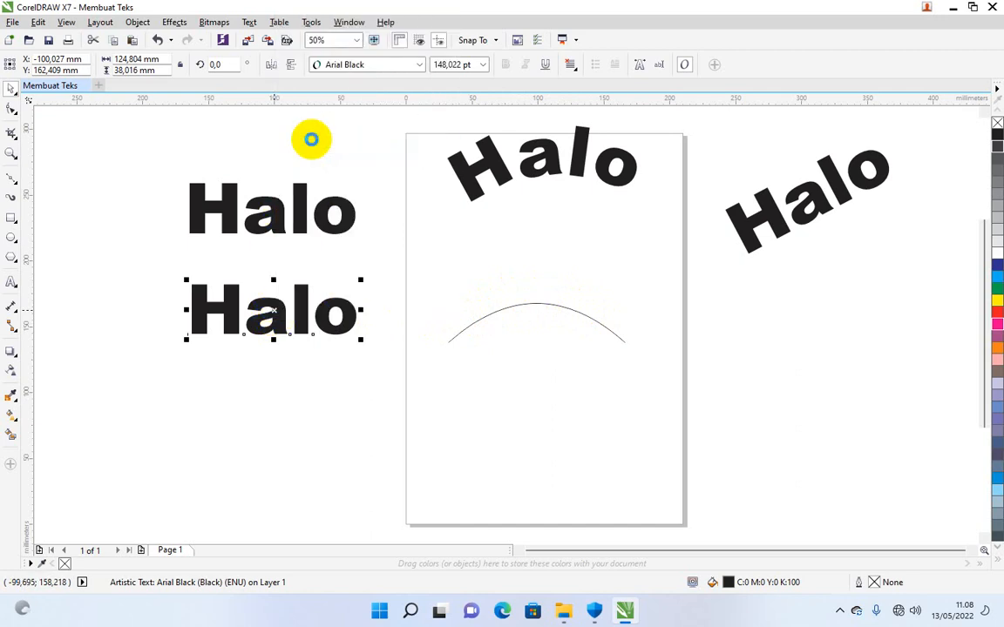
right_click(350, 409)
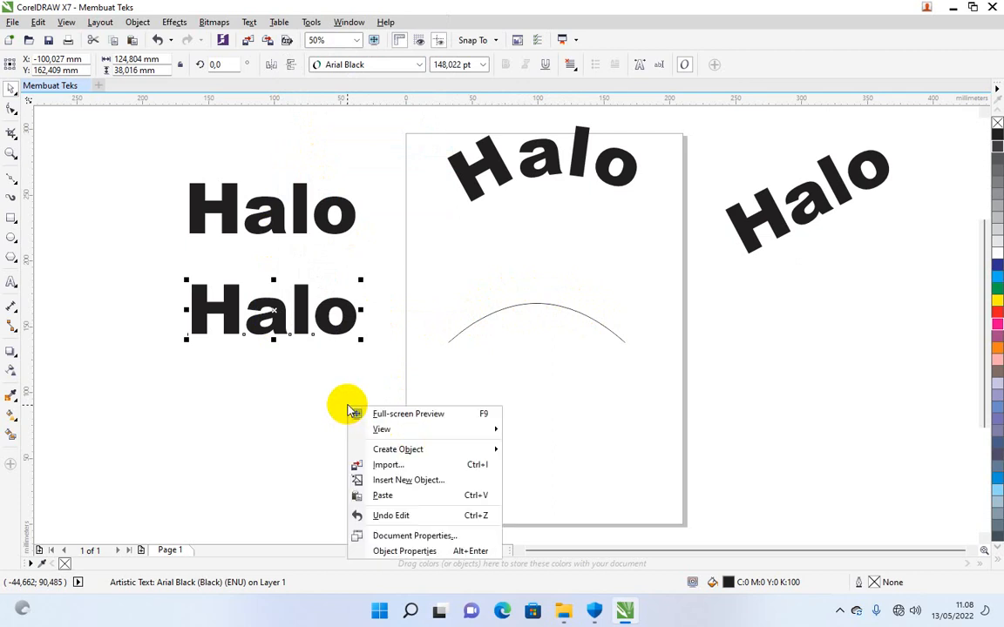
click(384, 497)
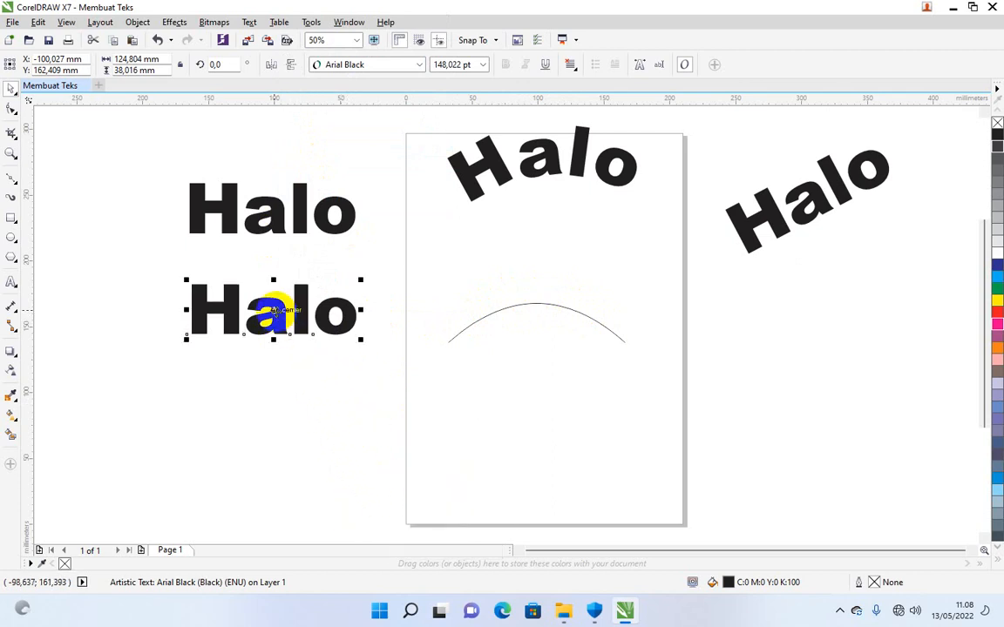
drag(270, 310, 363, 403)
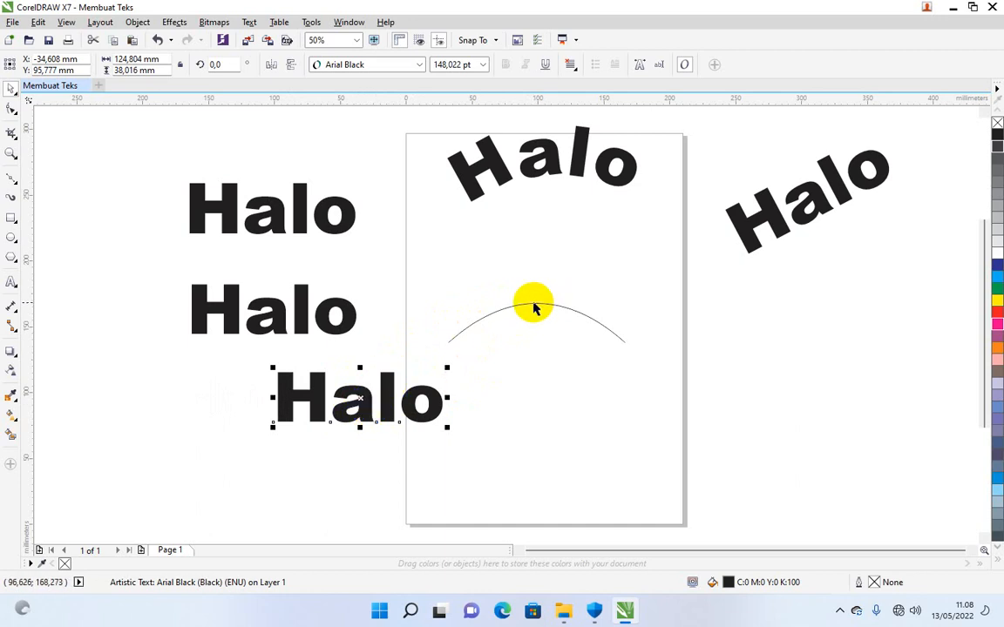
click(251, 23)
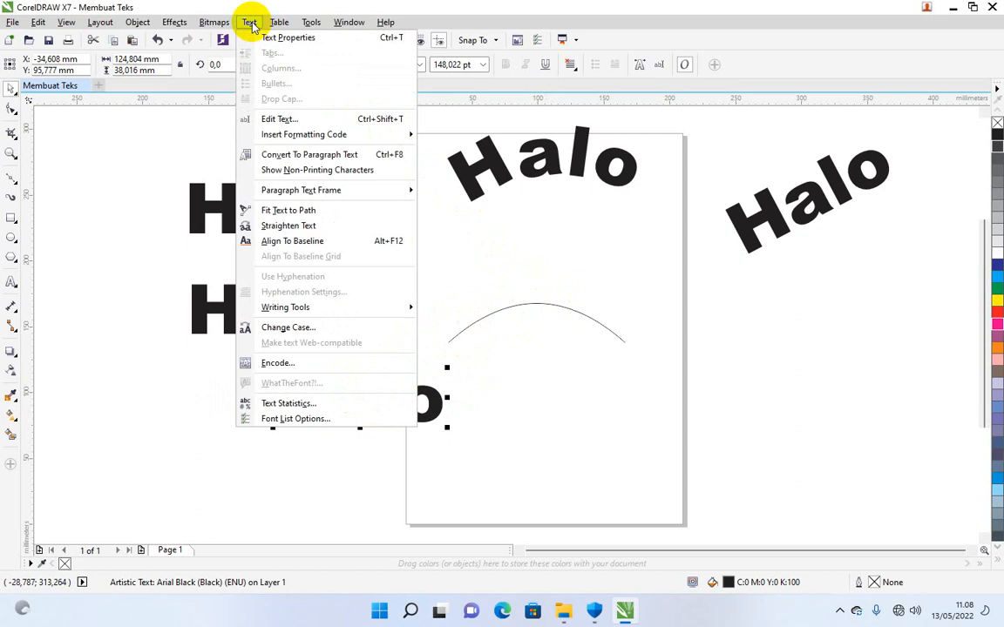
click(288, 211)
click(360, 404)
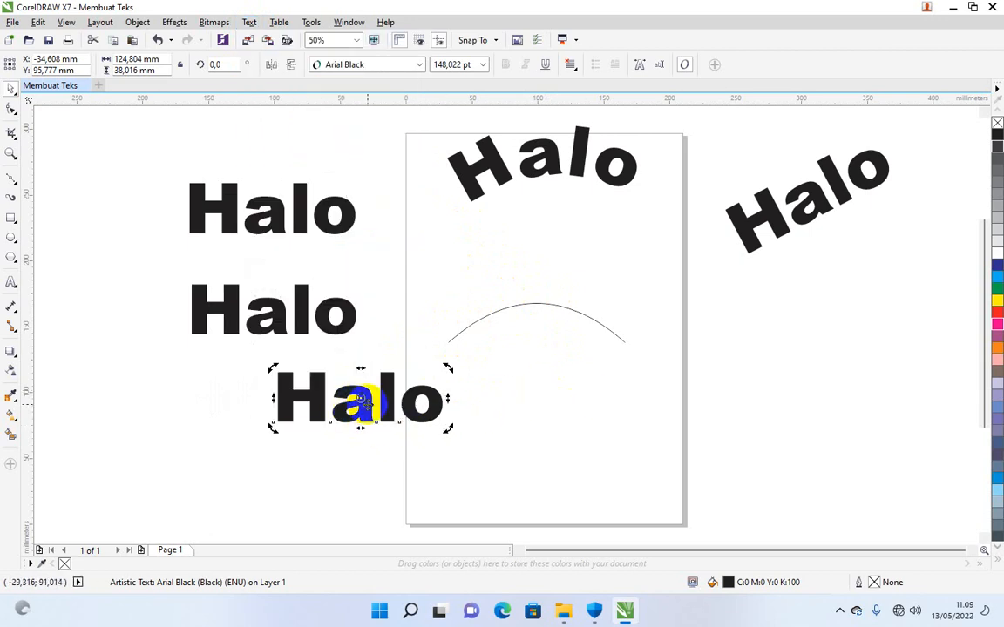
click(360, 401)
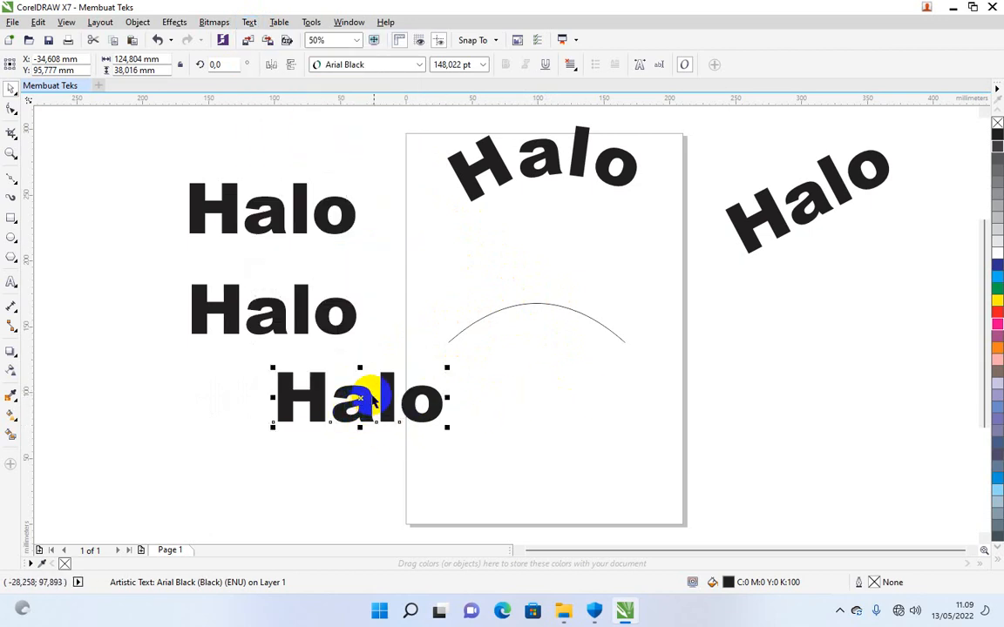
key(Escape)
- Fit the lowest straight Halo text to the arched path, at a distance of 6 mm with a 13.587 mm offset
click(354, 418)
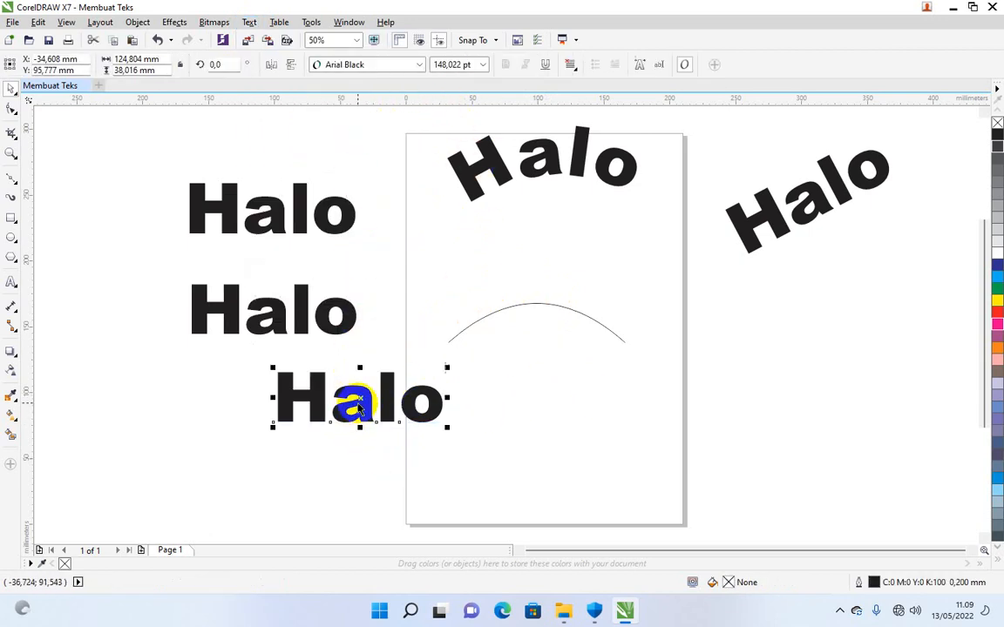
click(249, 22)
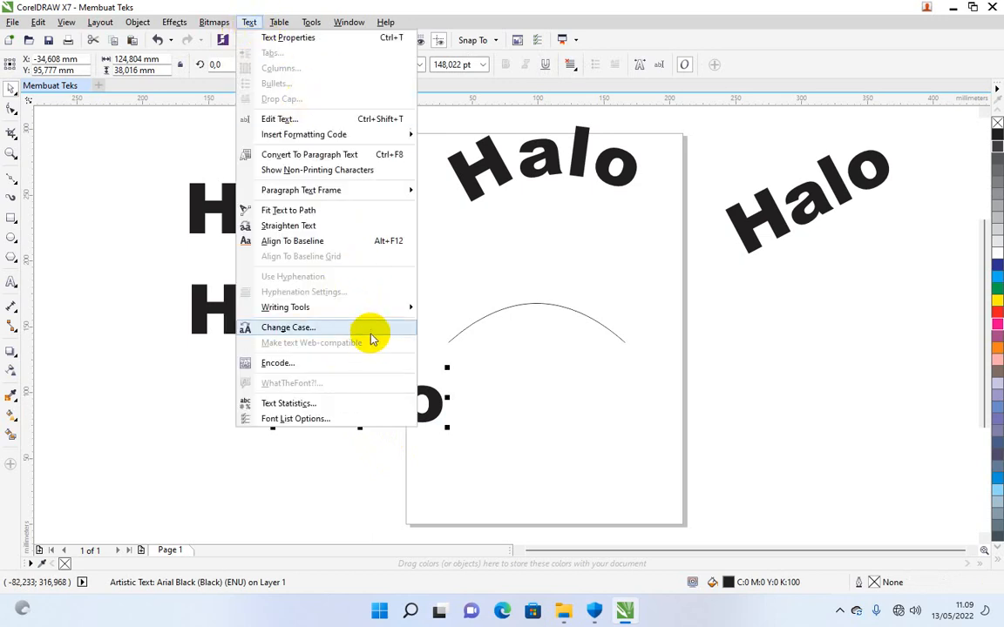
click(309, 214)
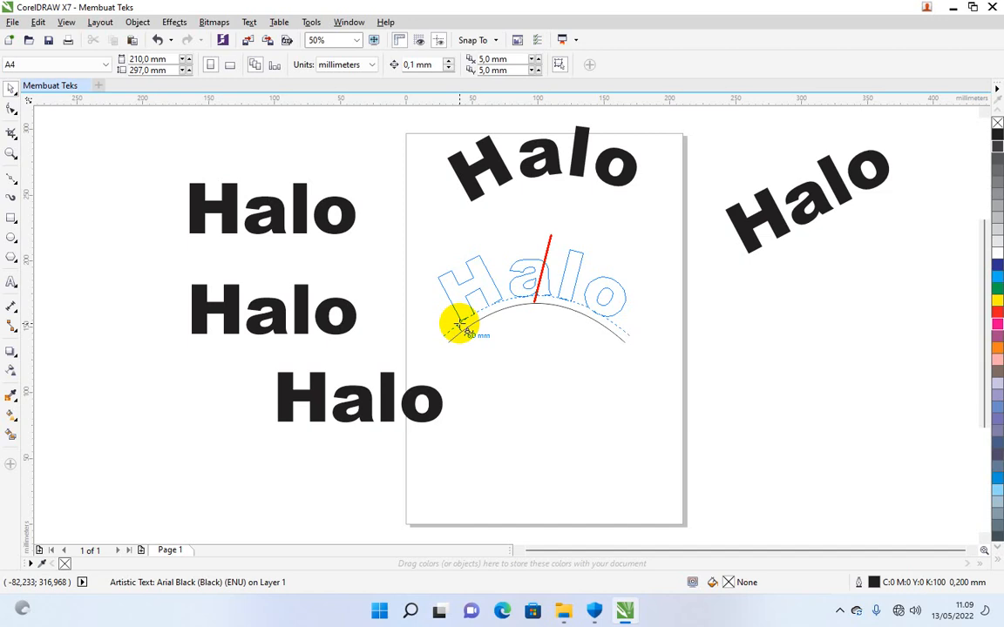
click(459, 325)
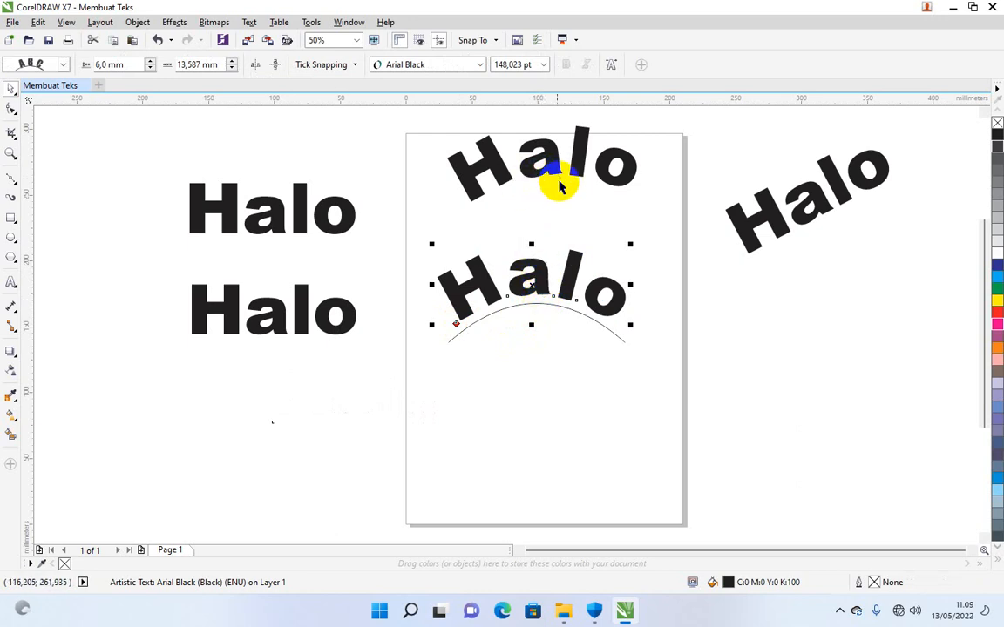
click(576, 387)
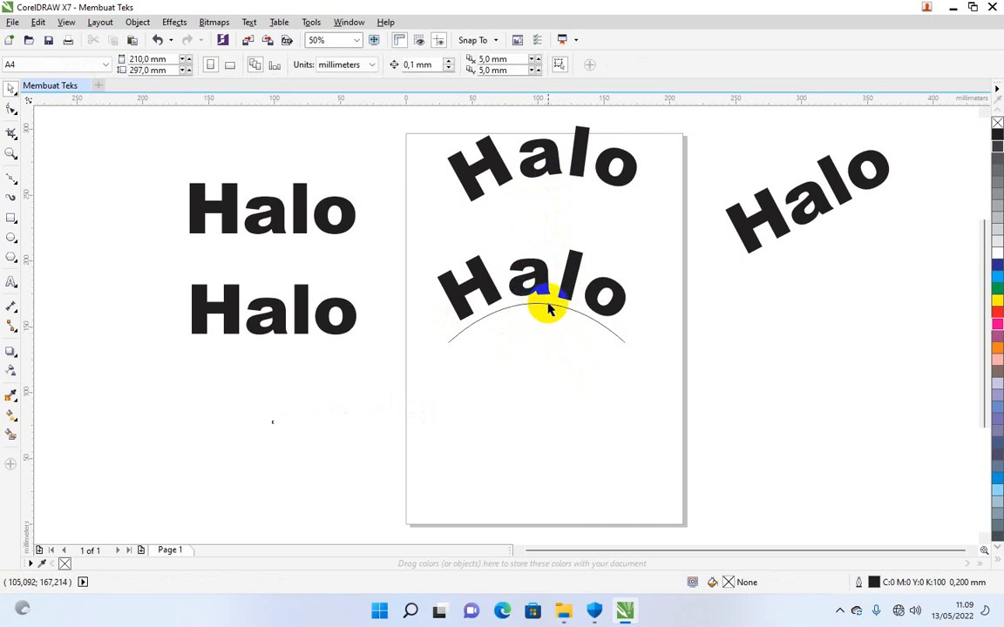
click(540, 306)
click(562, 307)
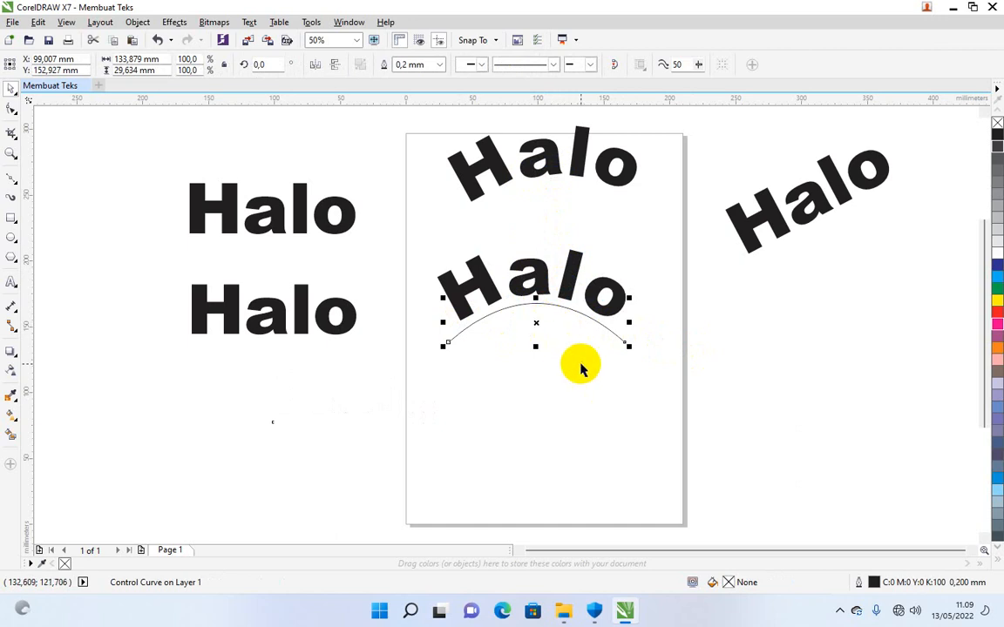
right_click(536, 324)
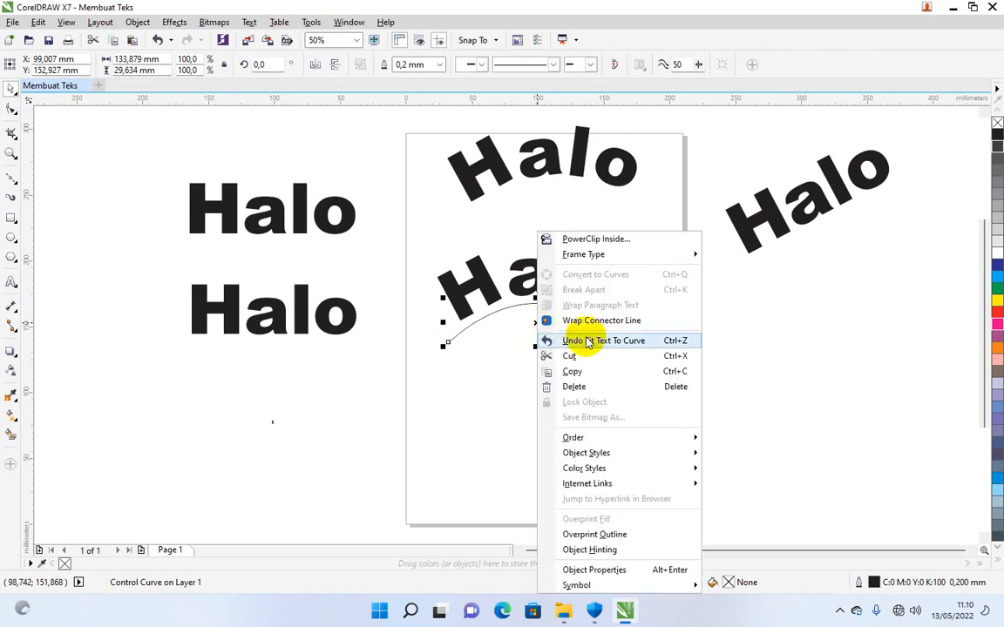
click(501, 366)
right_click(537, 322)
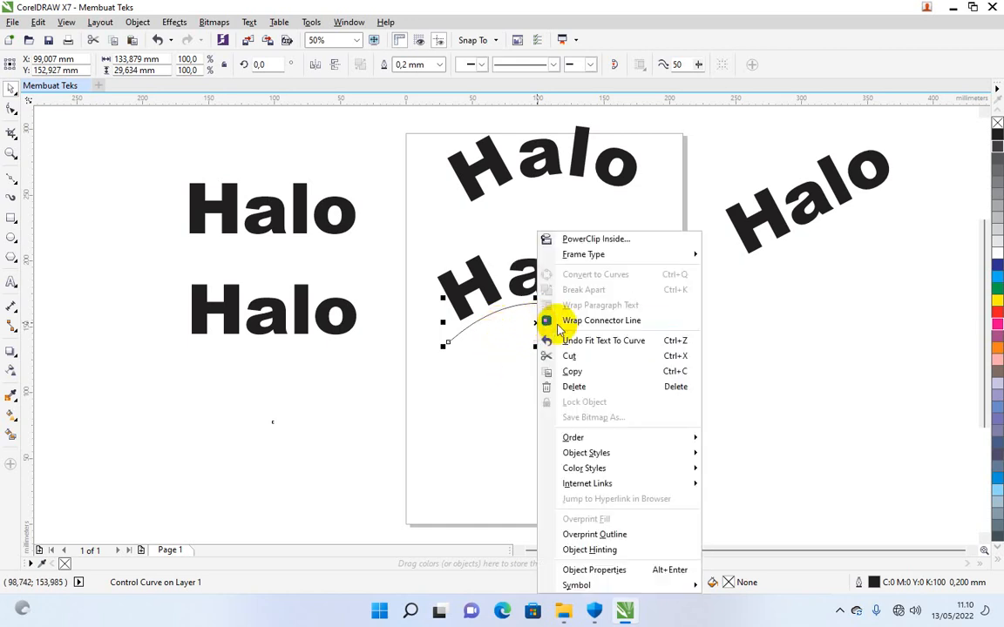
click(468, 408)
click(649, 409)
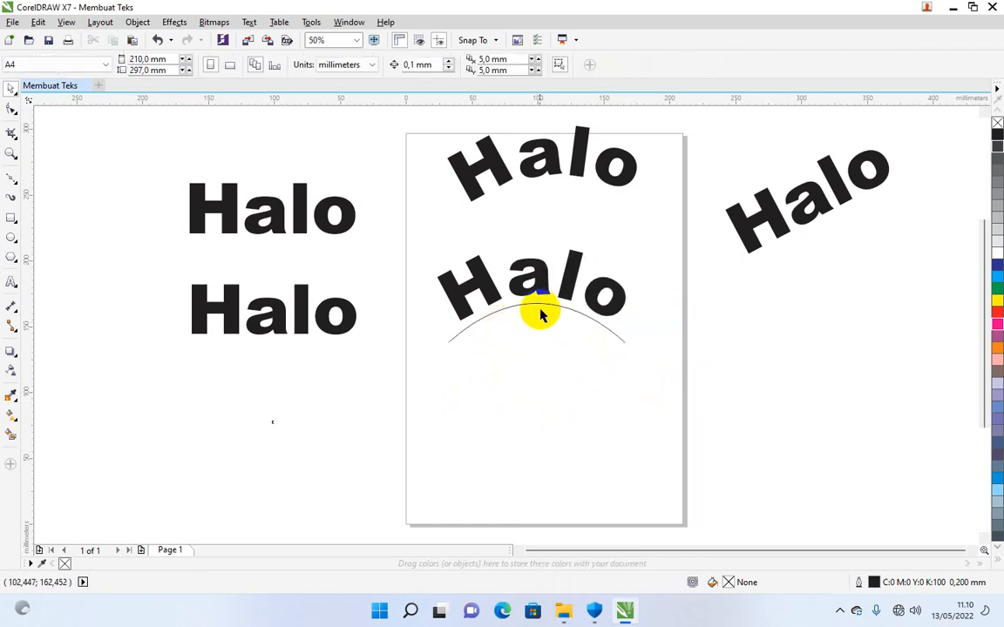
- Try deleting the arched path beneath the fitted Halo text and undo the deletion
click(448, 342)
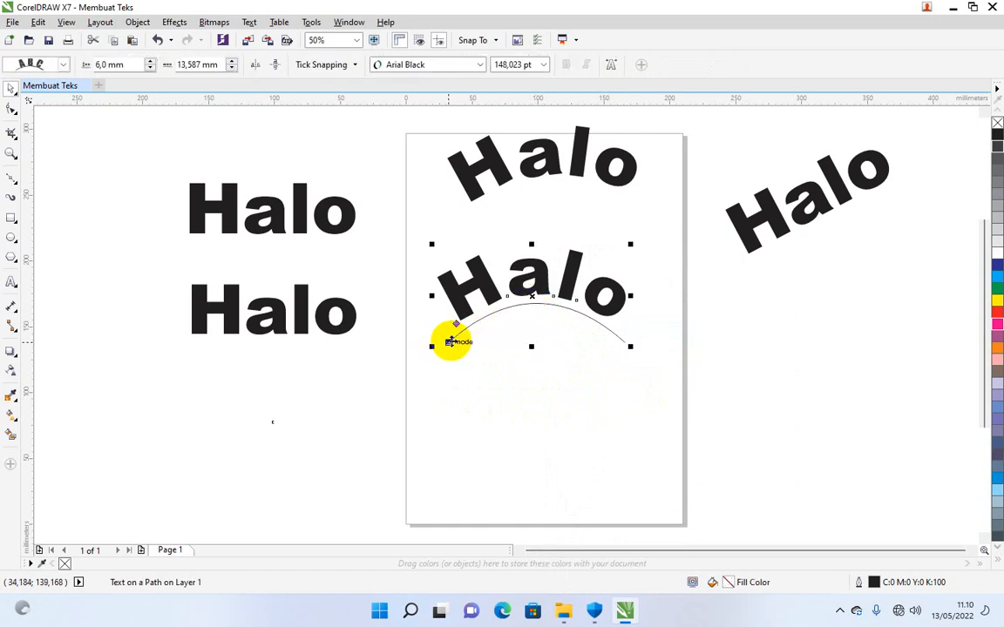
click(582, 402)
click(620, 339)
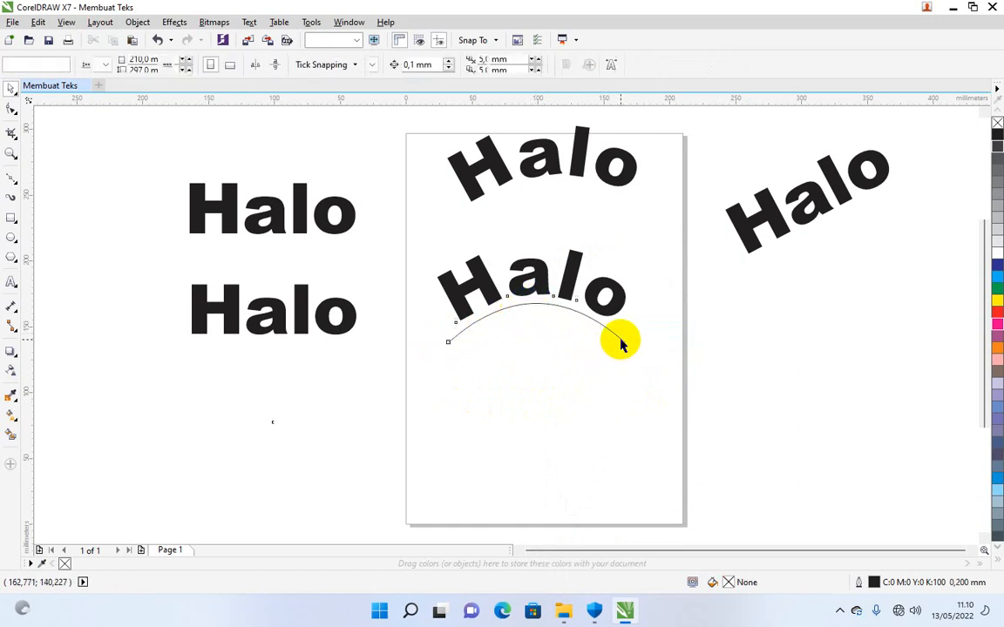
click(617, 338)
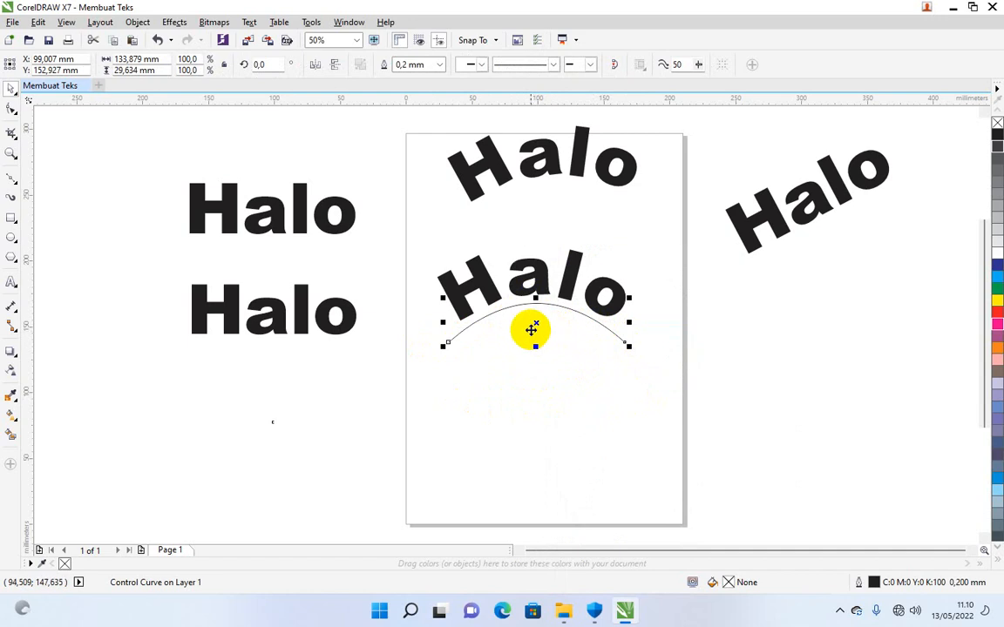
right_click(537, 324)
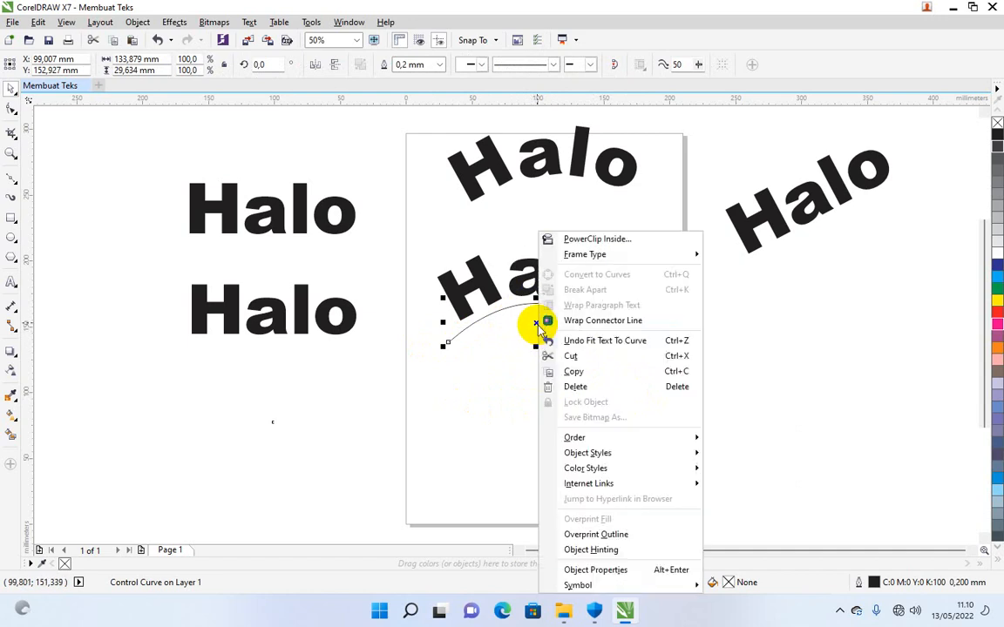
click(575, 387)
click(482, 291)
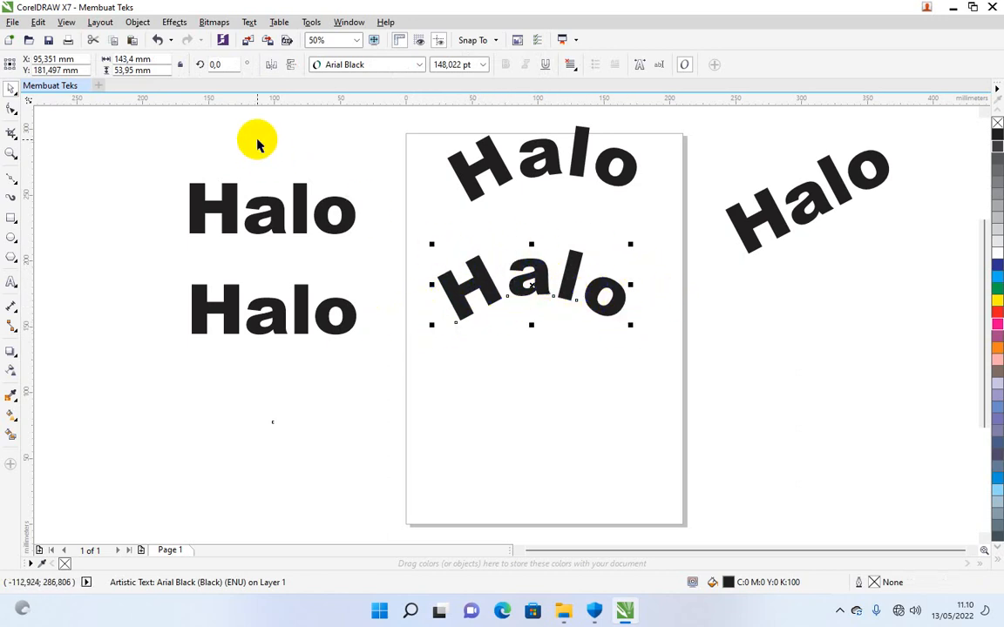
click(158, 40)
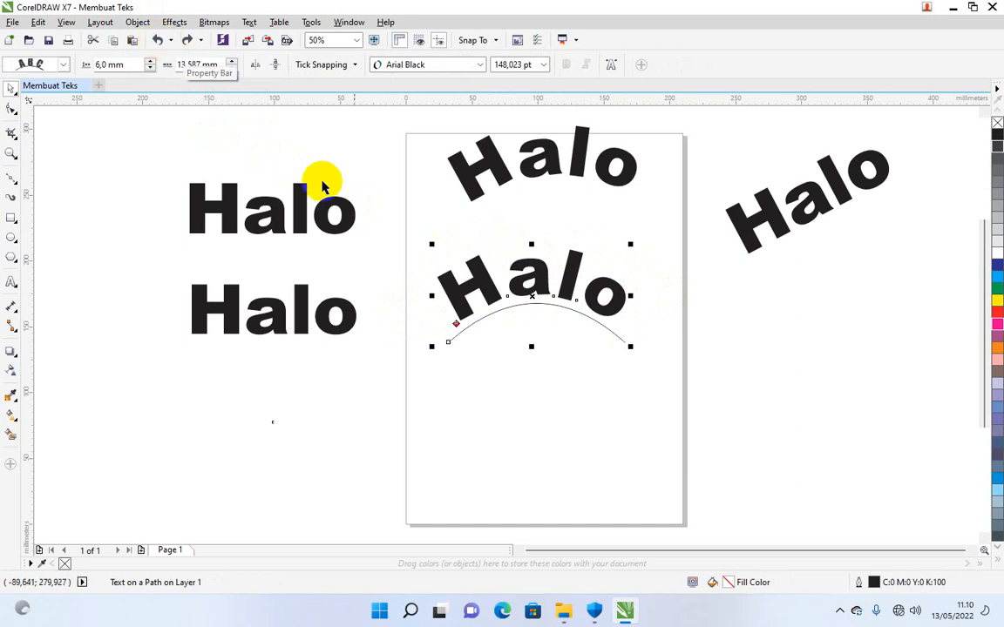
- Move the fitted Halo text to a distance of 8 mm from the arch with a 14.665 mm offset
click(534, 363)
click(471, 302)
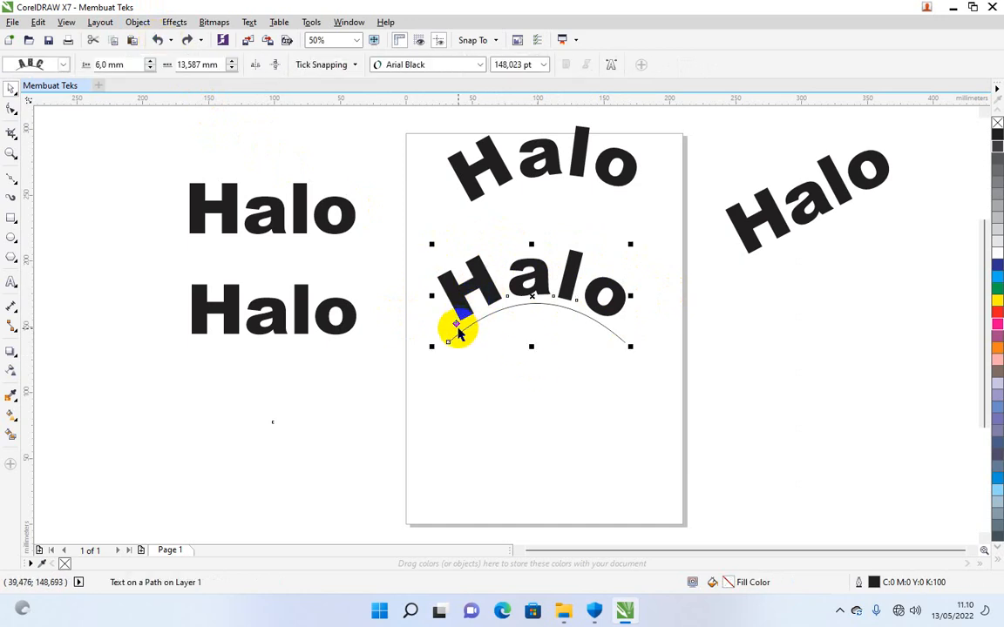
click(535, 289)
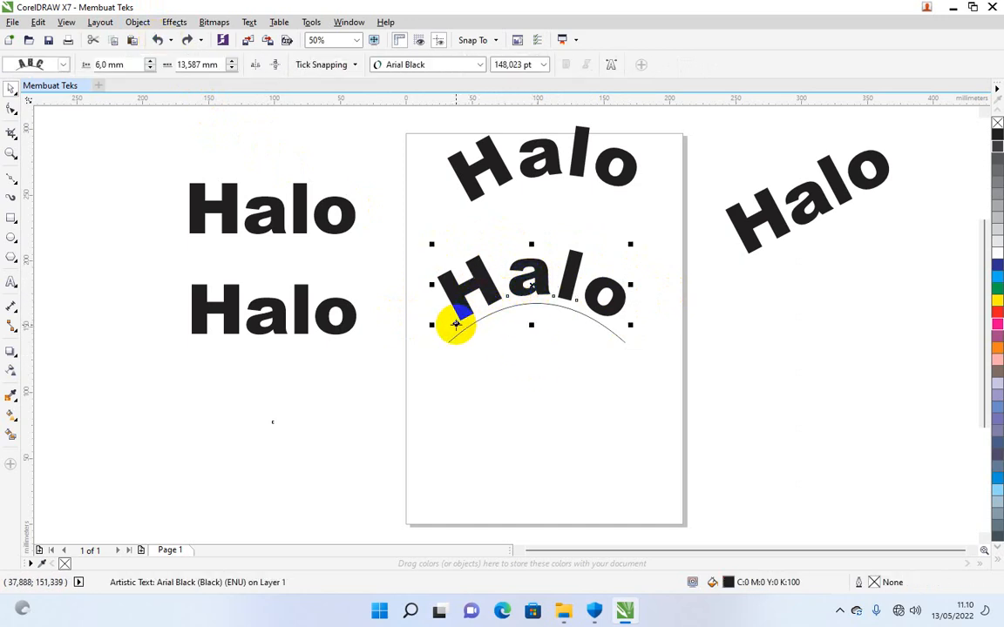
mouse_move(455, 324)
mouse_down()
mouse_move(441, 334)
mouse_move(477, 320)
mouse_move(446, 326)
mouse_move(467, 321)
mouse_move(451, 316)
mouse_move(449, 325)
mouse_up()
click(578, 368)
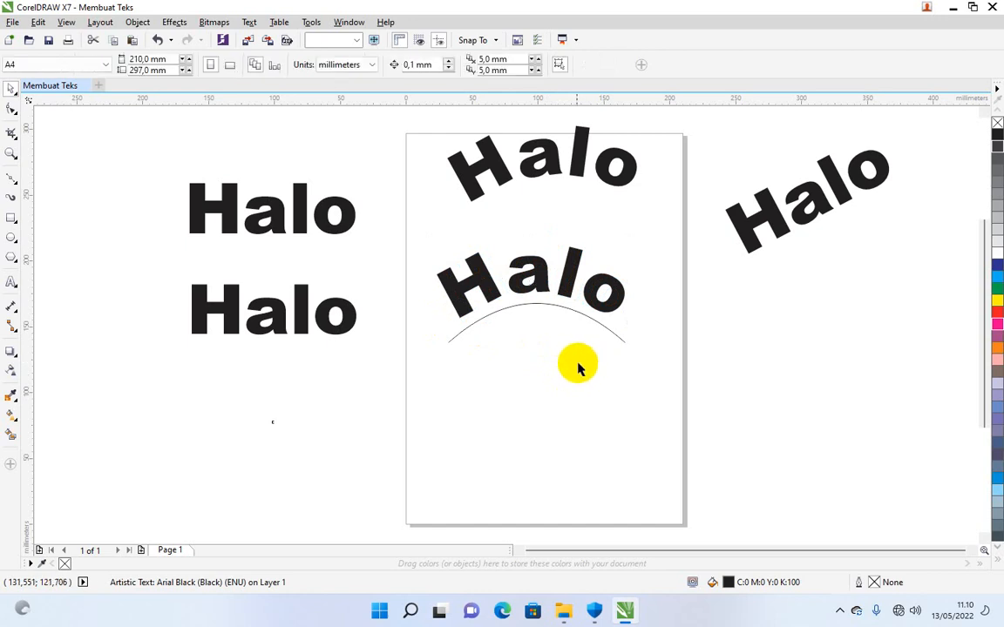
- Hide the arched path beneath the fitted Halo text by setting its outline width to None
click(535, 310)
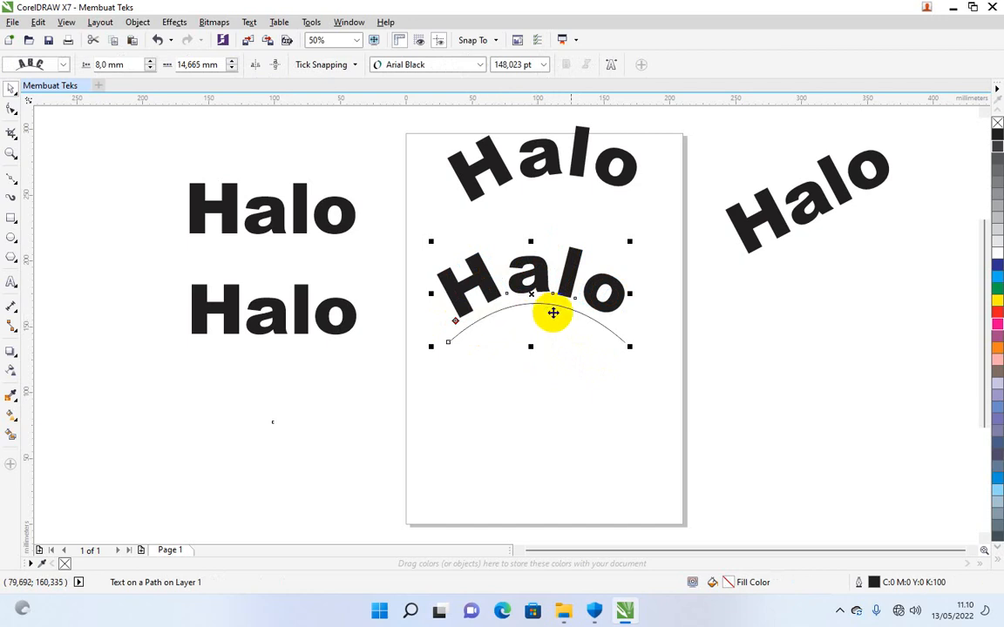
click(666, 323)
click(550, 311)
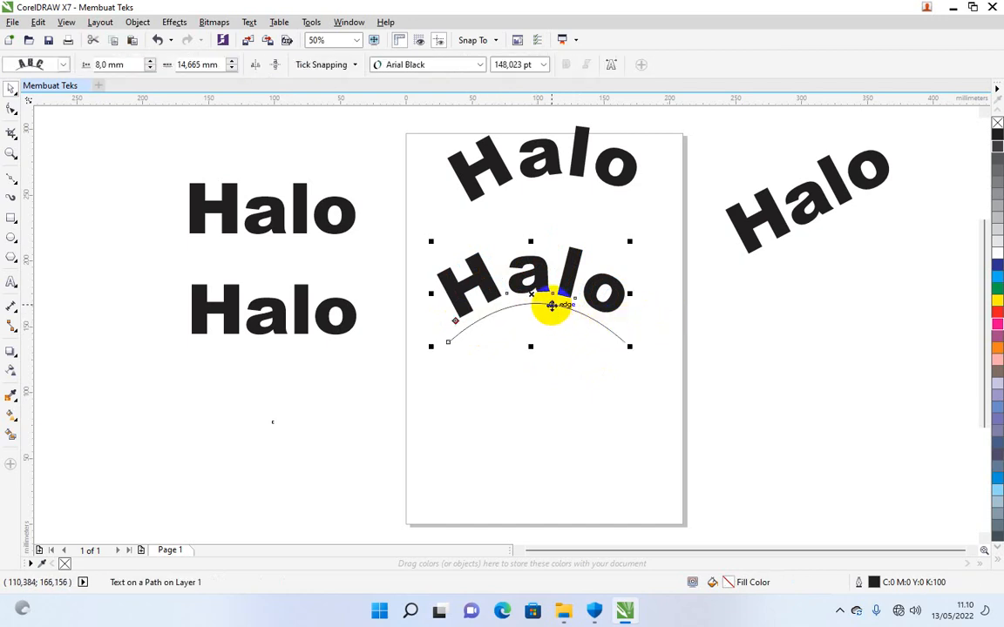
click(486, 316)
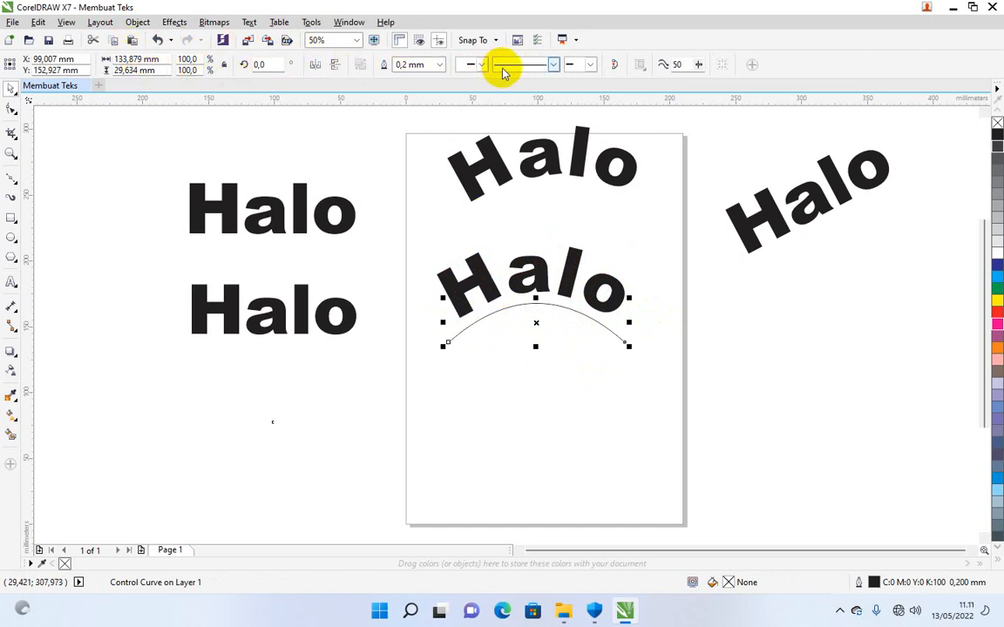
click(441, 68)
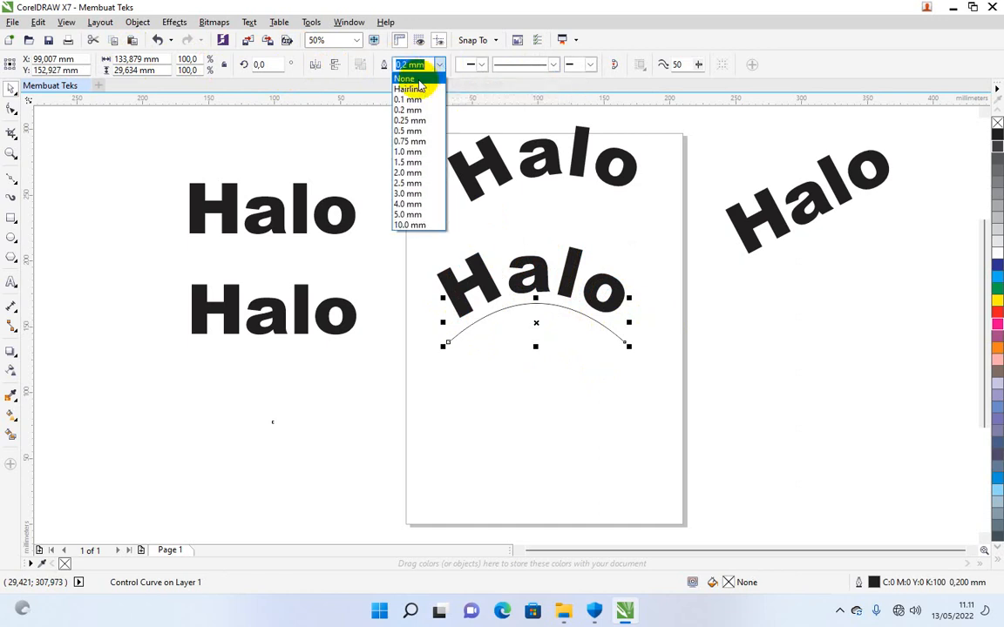
click(419, 80)
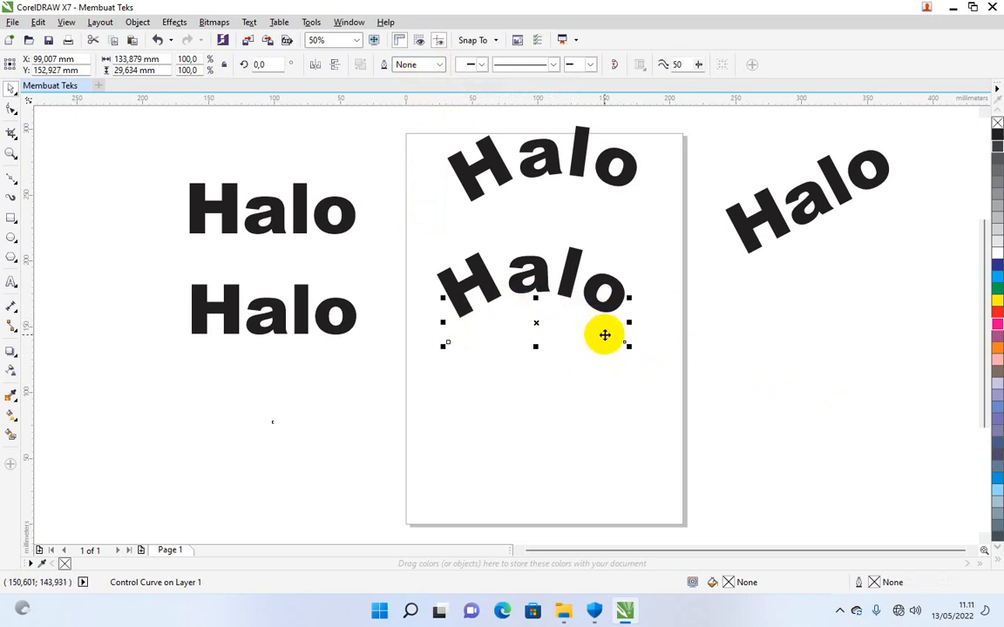
- Shift the lower curved Halo text slightly along its hidden path to a 14.597 mm offset
click(533, 271)
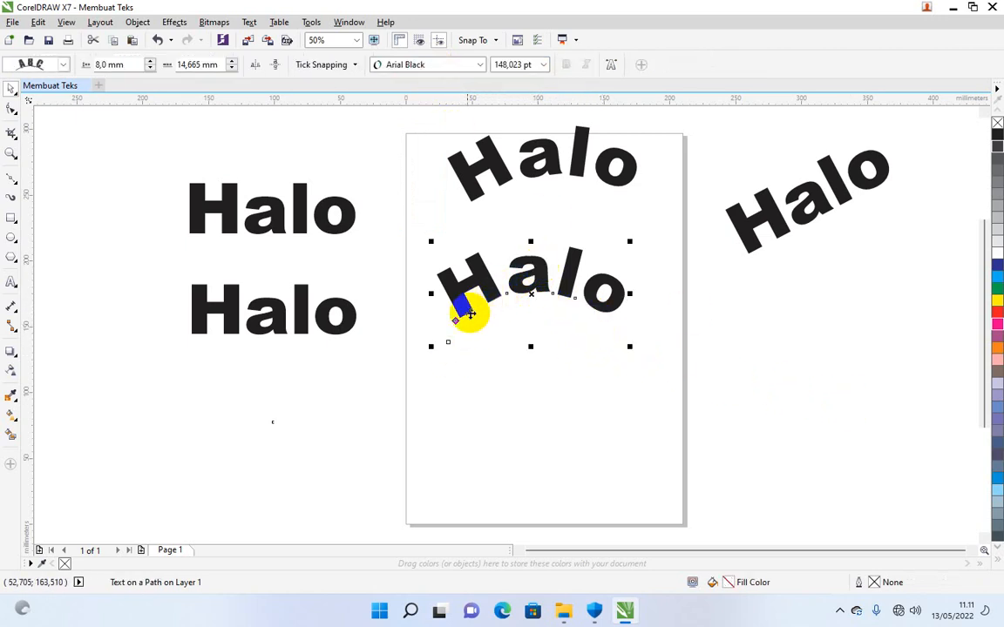
mouse_move(455, 320)
mouse_down()
mouse_move(439, 331)
mouse_move(455, 321)
mouse_up()
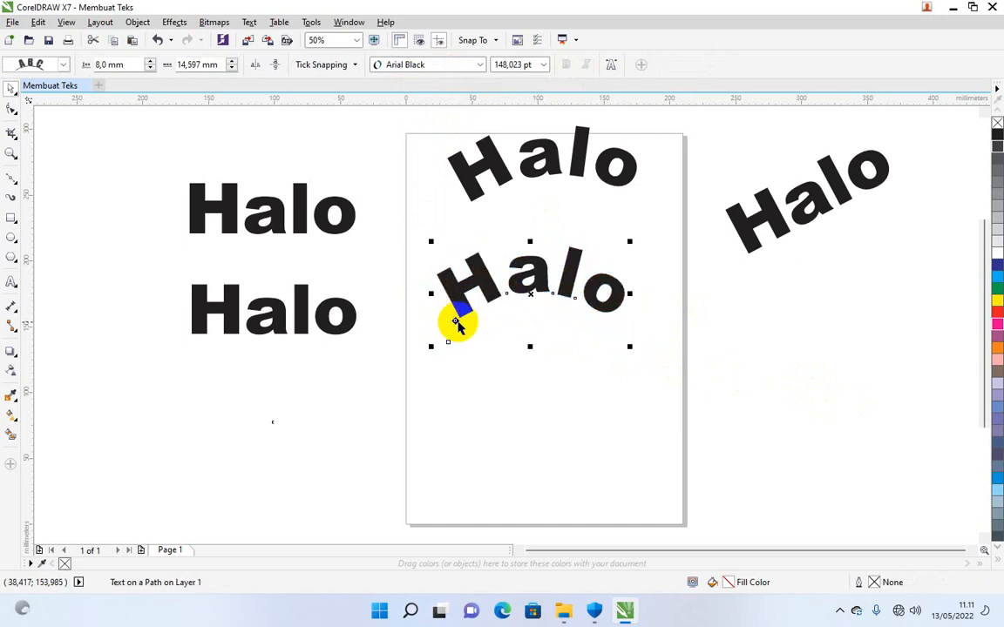
click(674, 379)
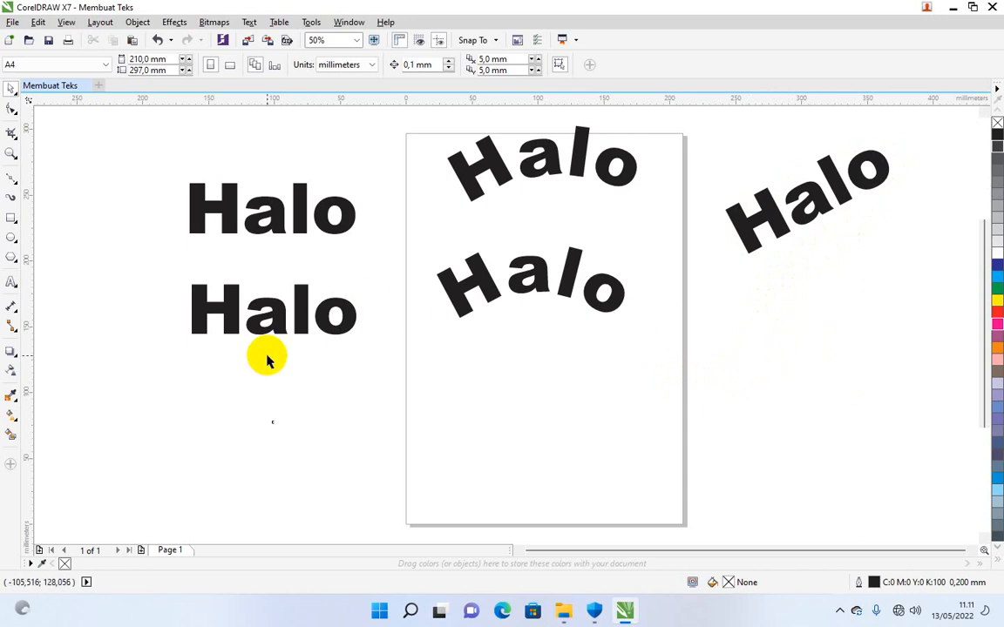
- Draw a straight line rising diagonally beneath the slanted Halo sample, about 105 mm wide and 65 mm high
click(11, 180)
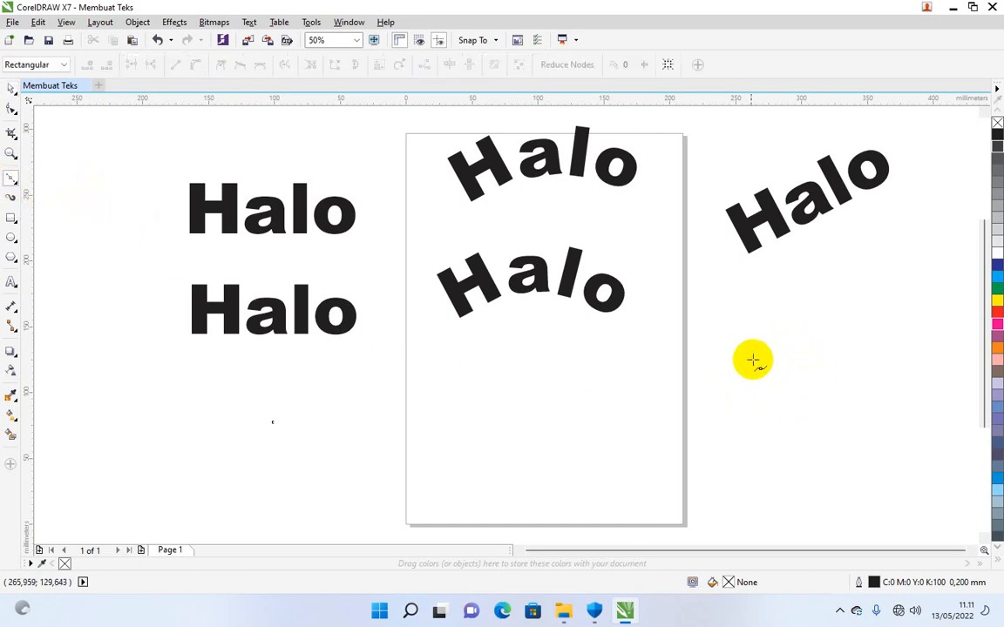
click(709, 380)
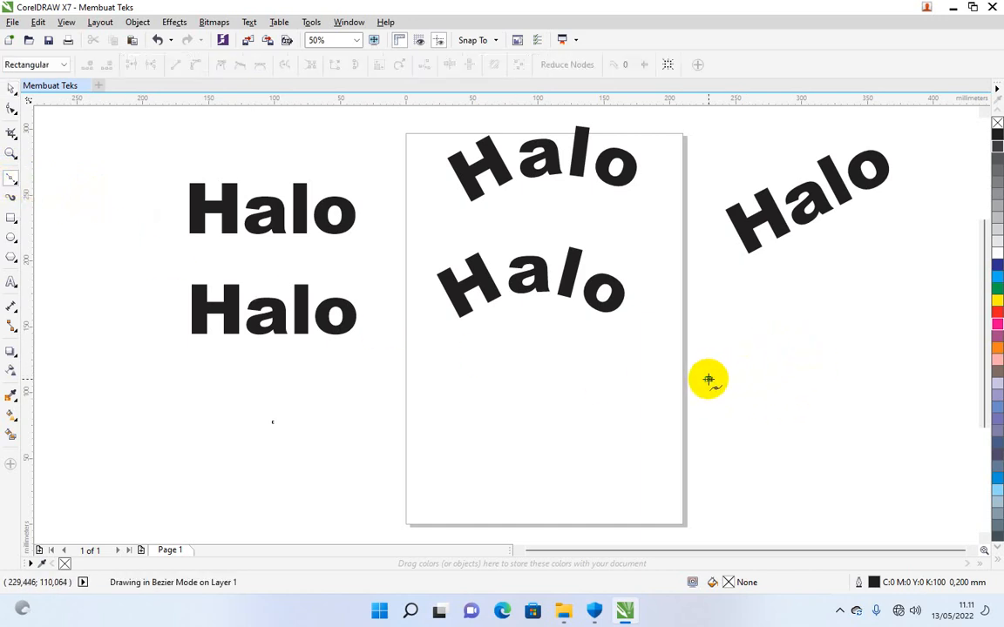
click(848, 288)
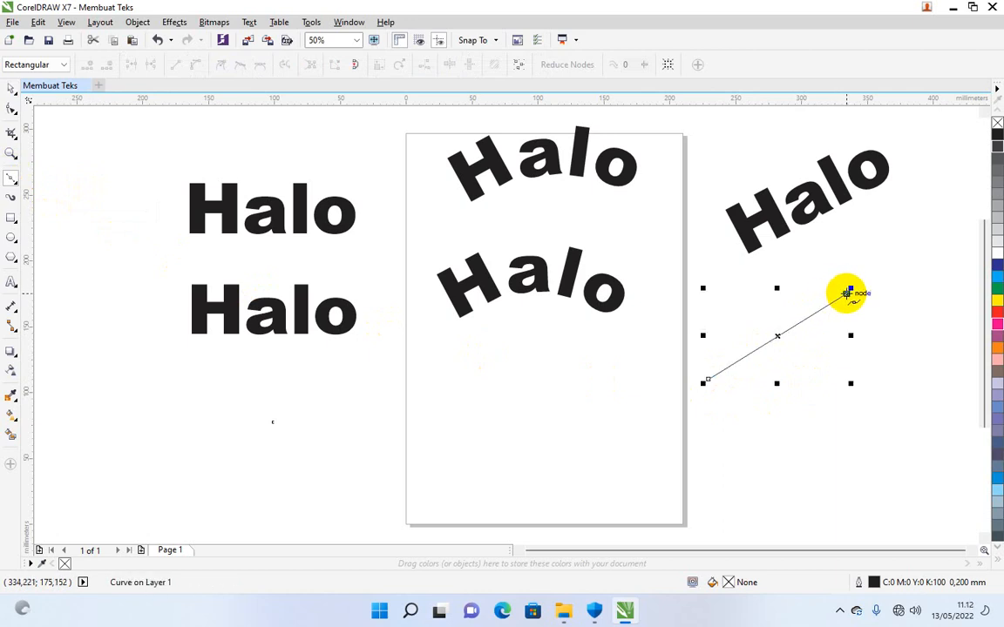
click(10, 91)
- Duplicate the lower straight Halo text and place the copy diagonally below it, at about X -64 mm, Y 83 mm
click(264, 312)
right_click(272, 307)
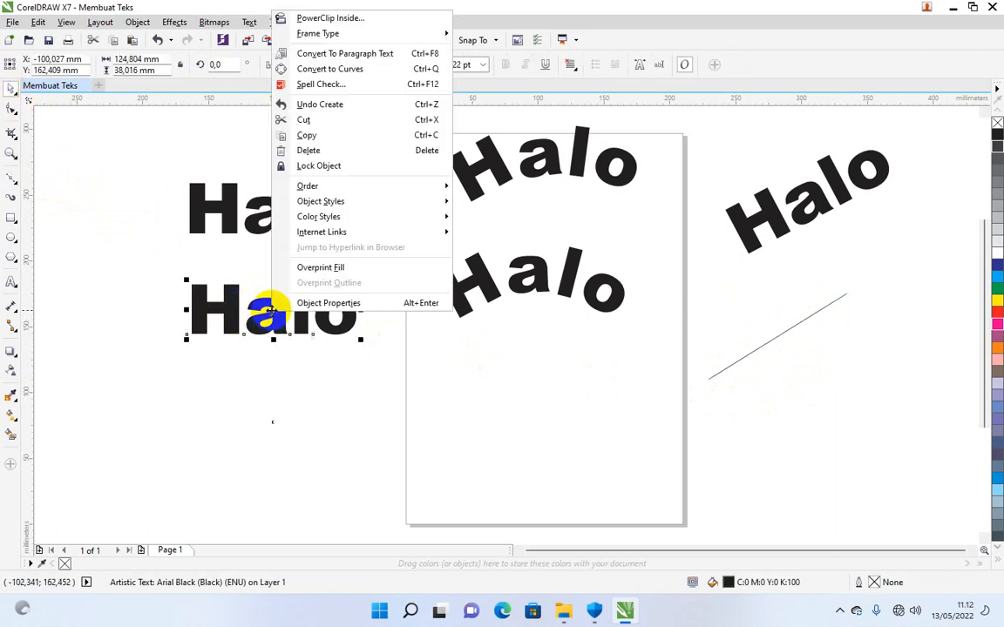
click(307, 135)
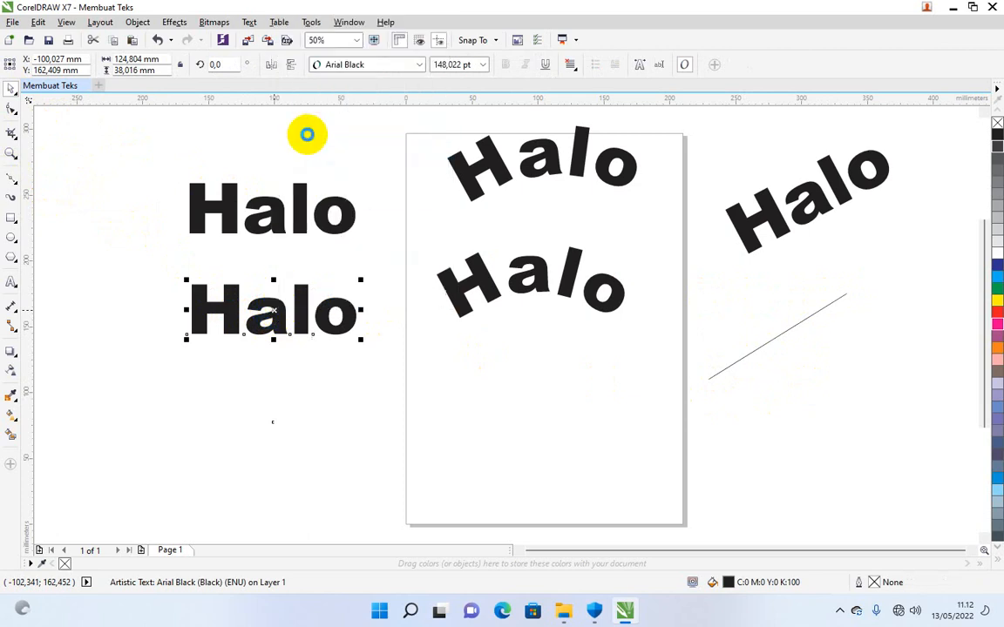
right_click(331, 393)
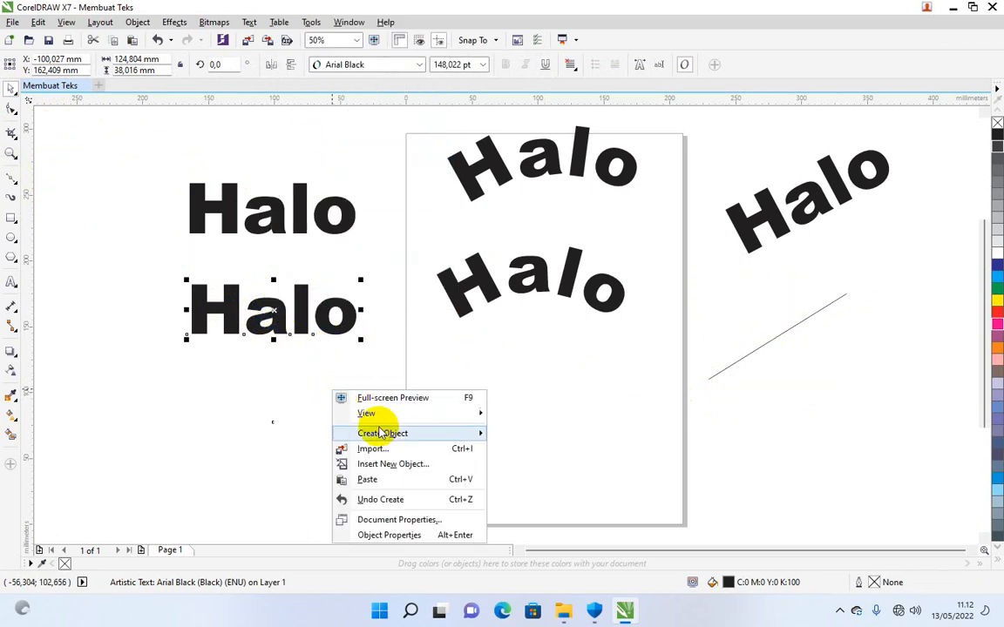
click(370, 476)
drag(274, 318, 321, 417)
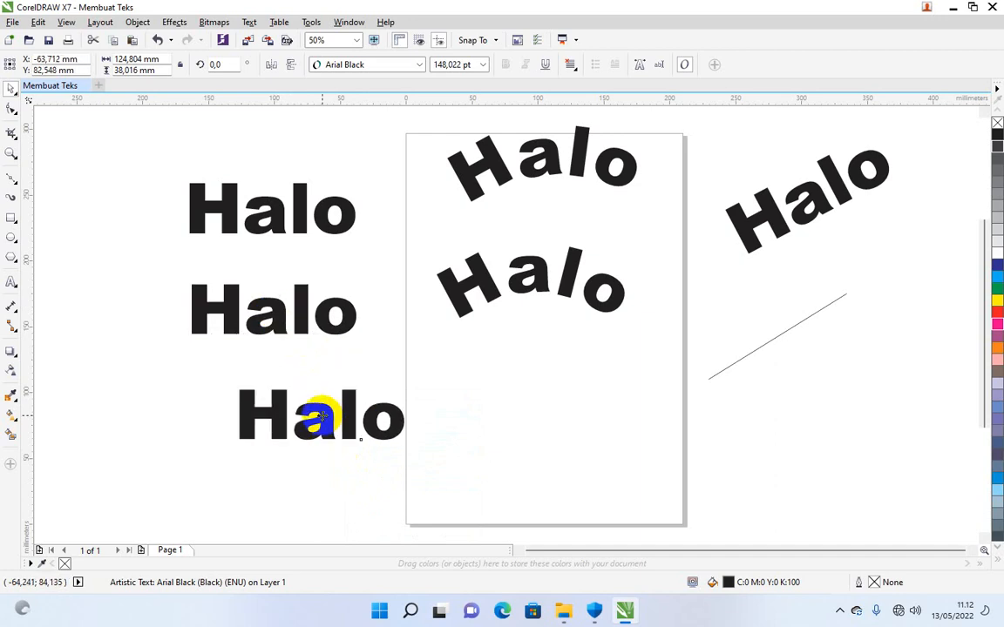
- Fit the lowest straight Halo text to the start of the diagonal line with no offset
click(250, 24)
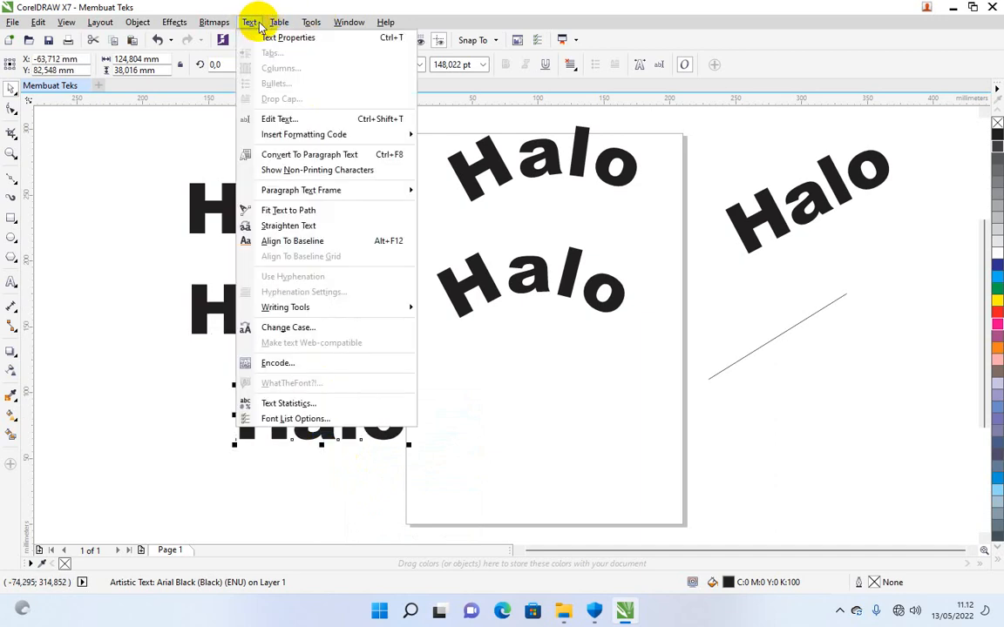
click(257, 210)
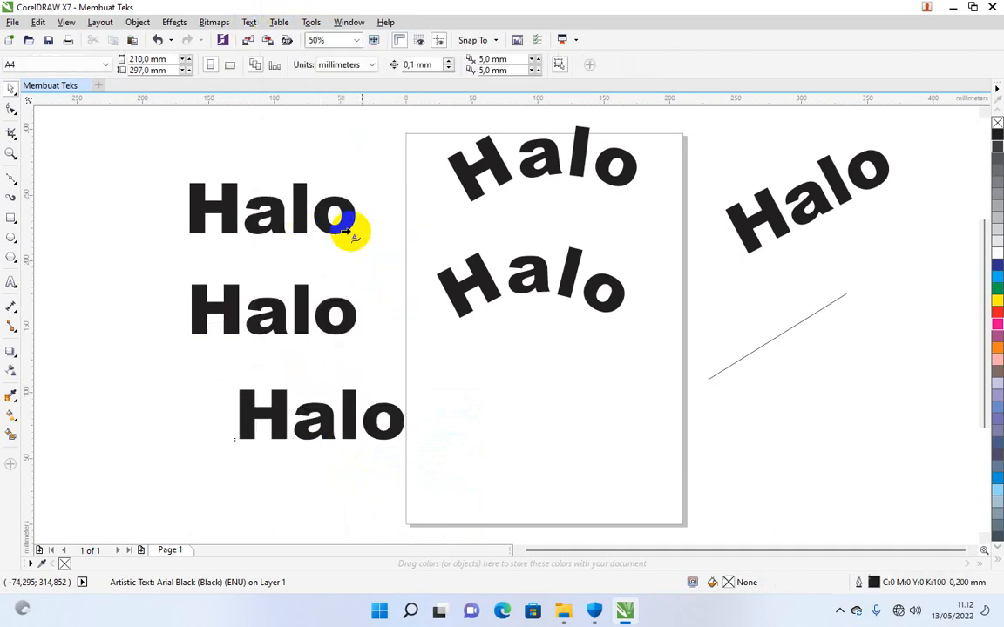
click(706, 377)
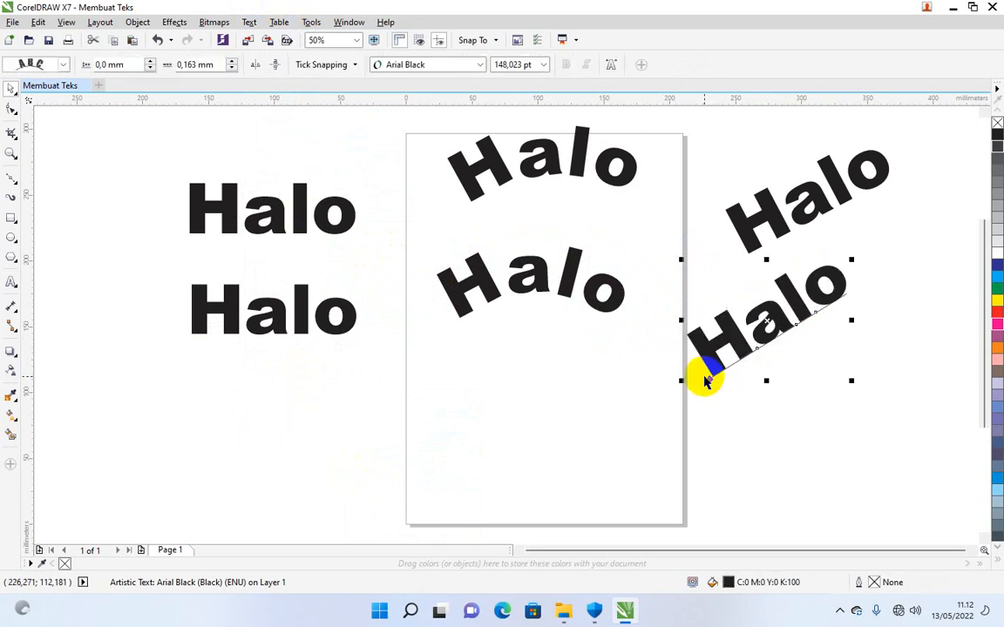
click(894, 342)
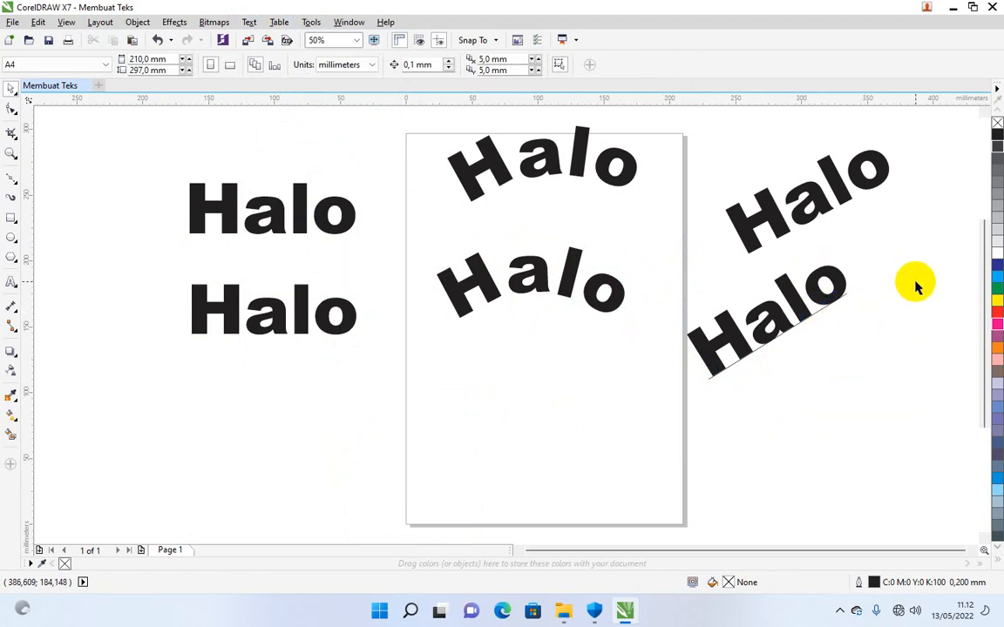
- Hide the diagonal line beneath the fitted Halo text by setting its outline width to None
click(819, 318)
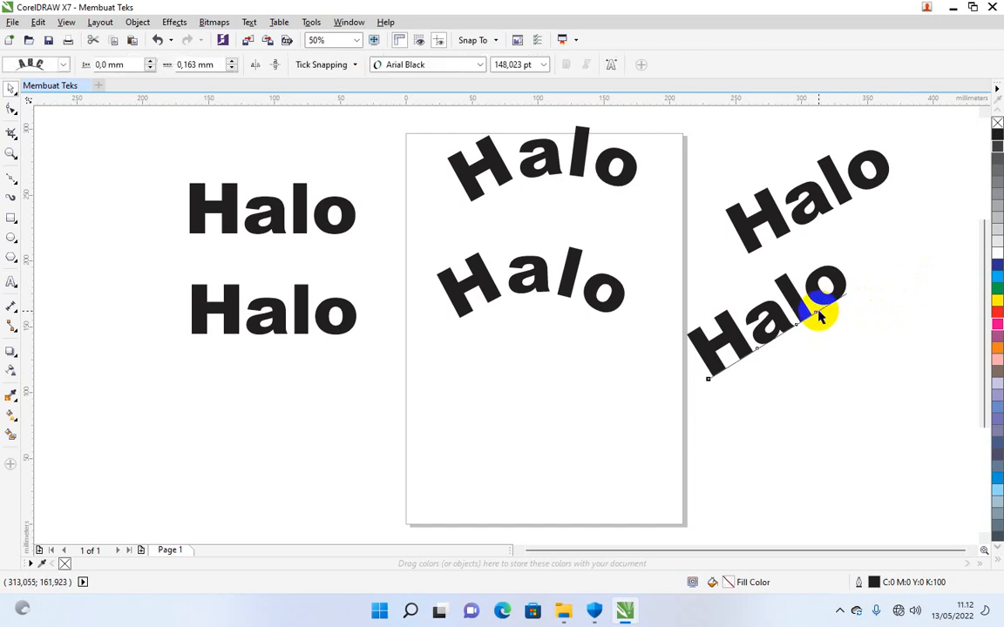
click(847, 307)
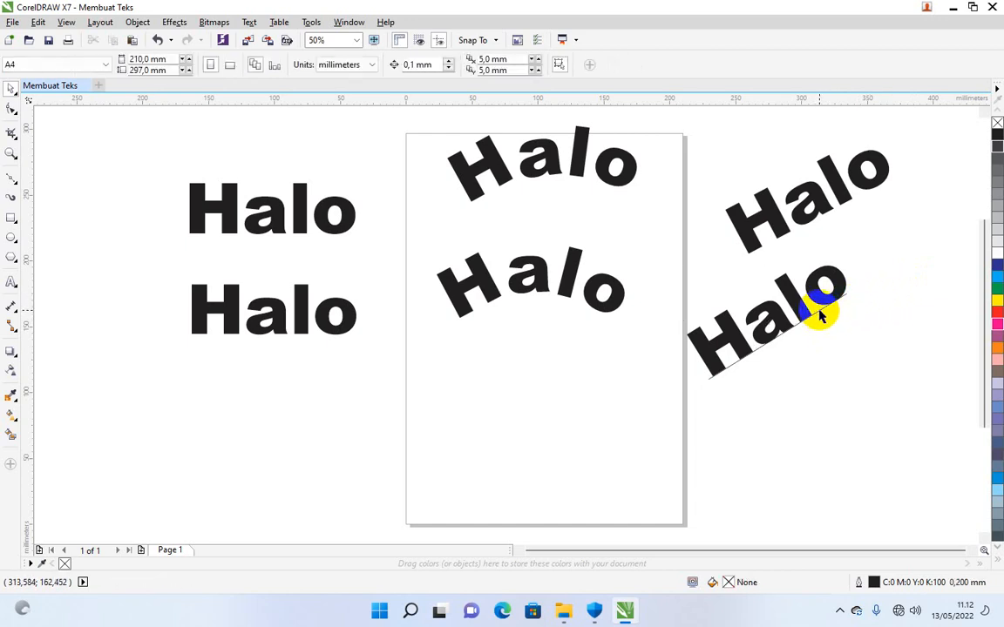
click(820, 317)
click(820, 314)
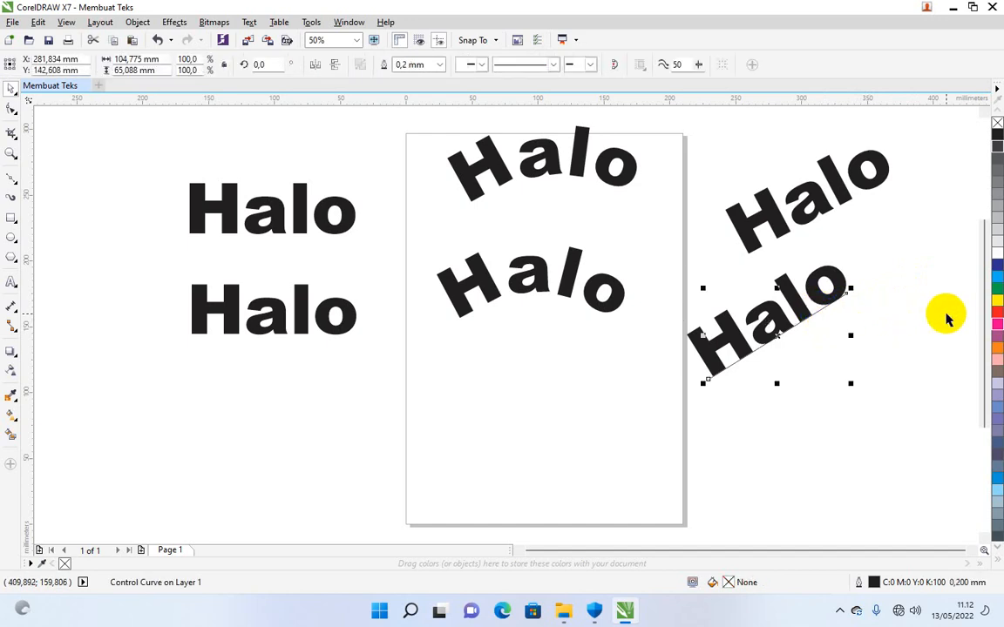
click(439, 65)
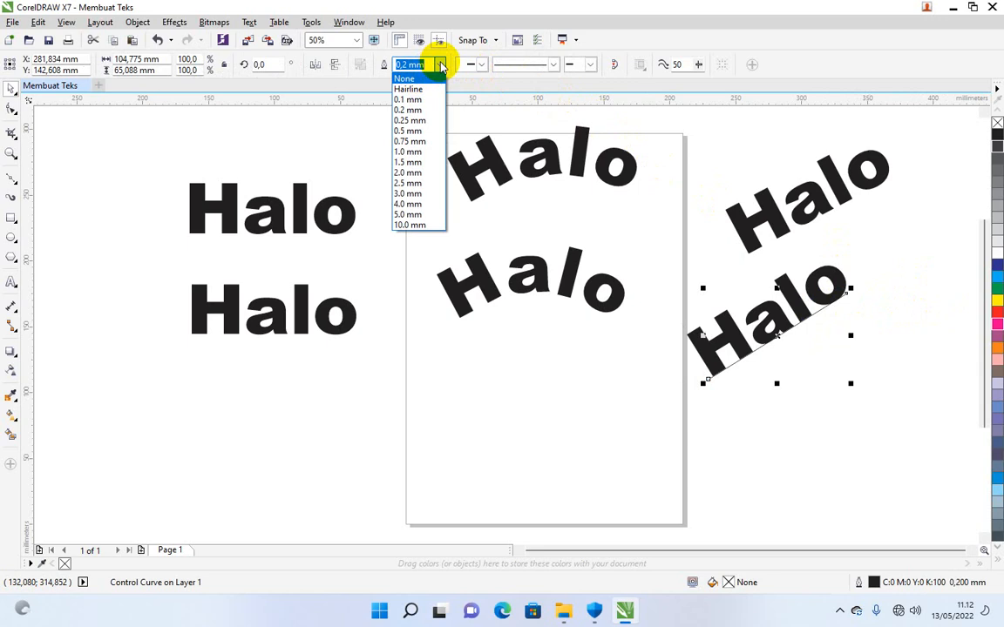
click(407, 80)
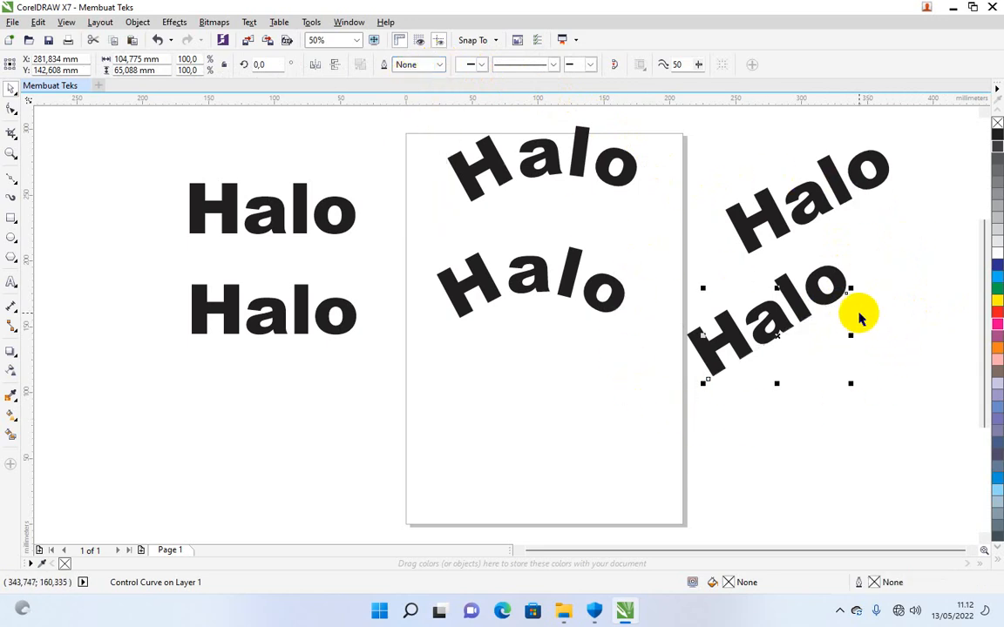
click(897, 315)
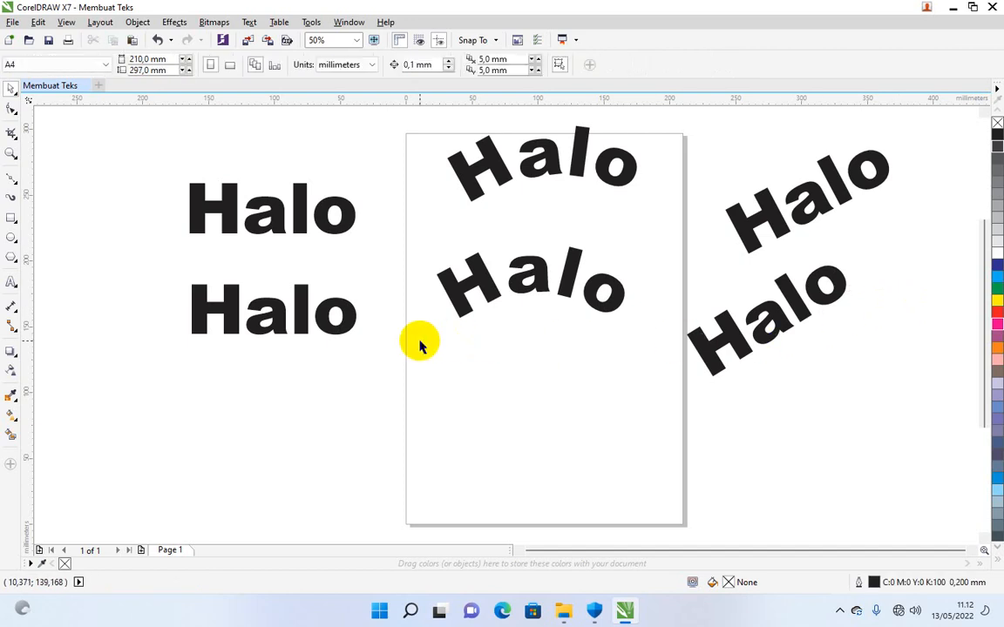
- Copy the lower straight Halo text and place the copy beneath the slanted texts, at about X 290 mm, Y 65 mm
click(270, 317)
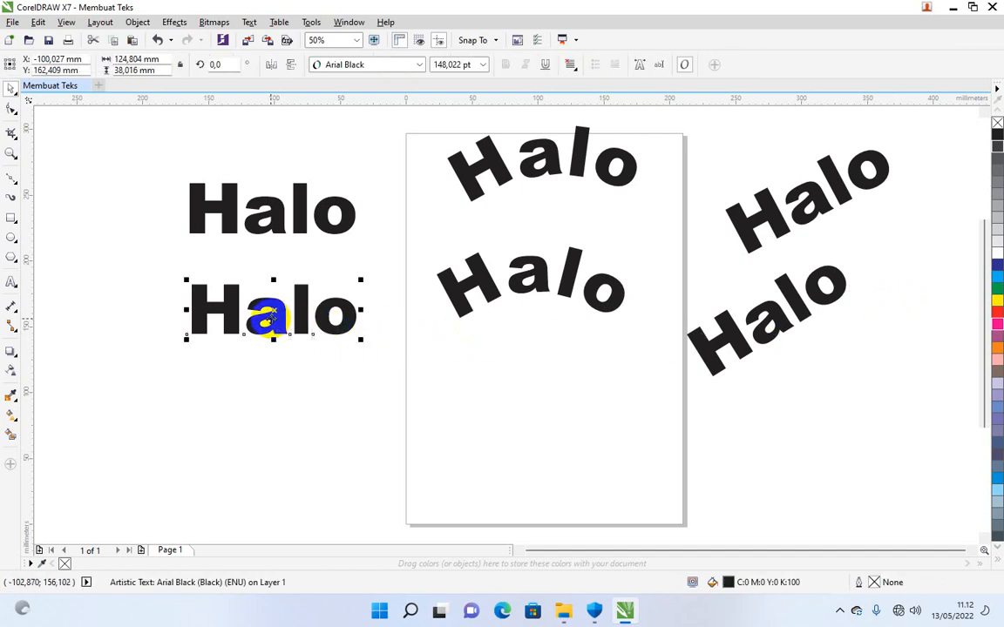
right_click(270, 312)
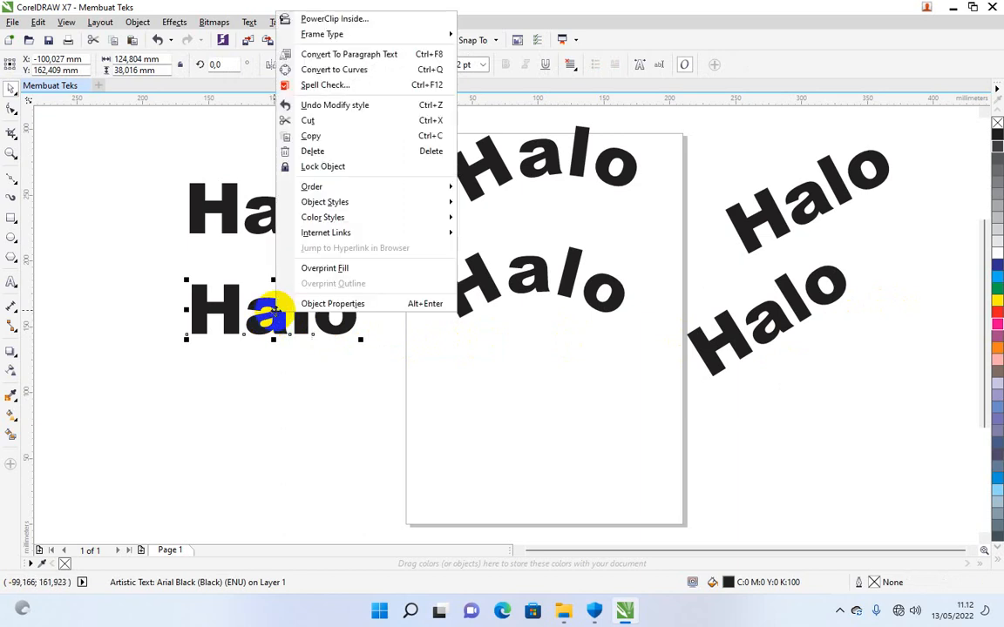
click(311, 135)
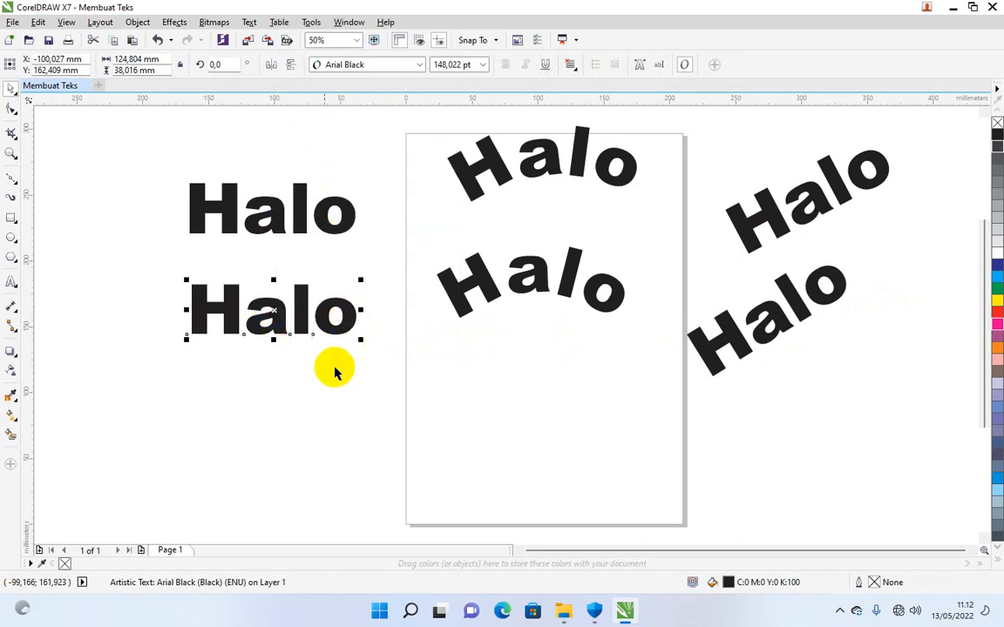
right_click(287, 374)
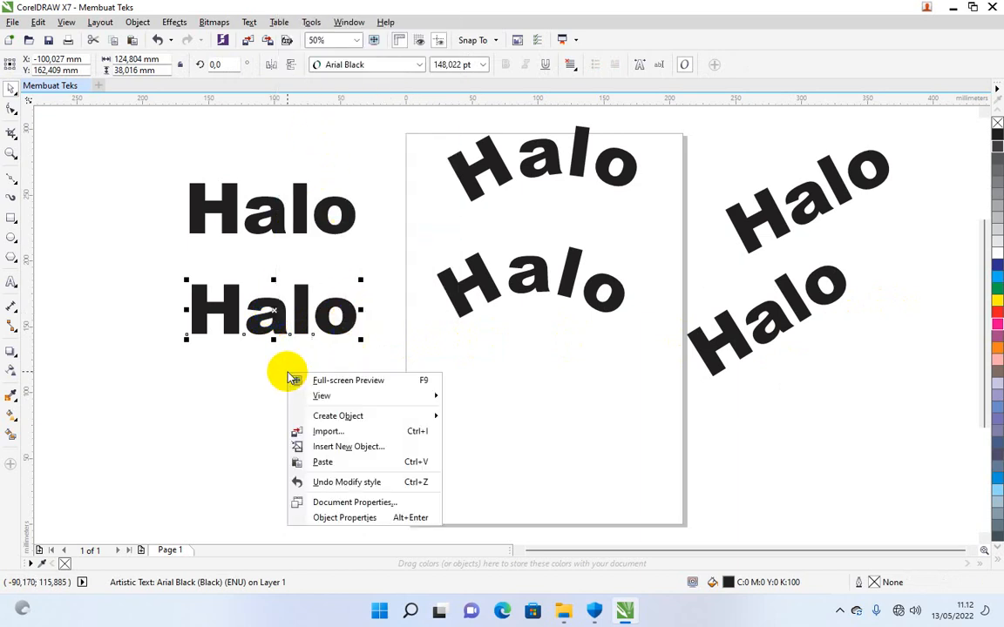
click(327, 463)
drag(264, 320, 802, 449)
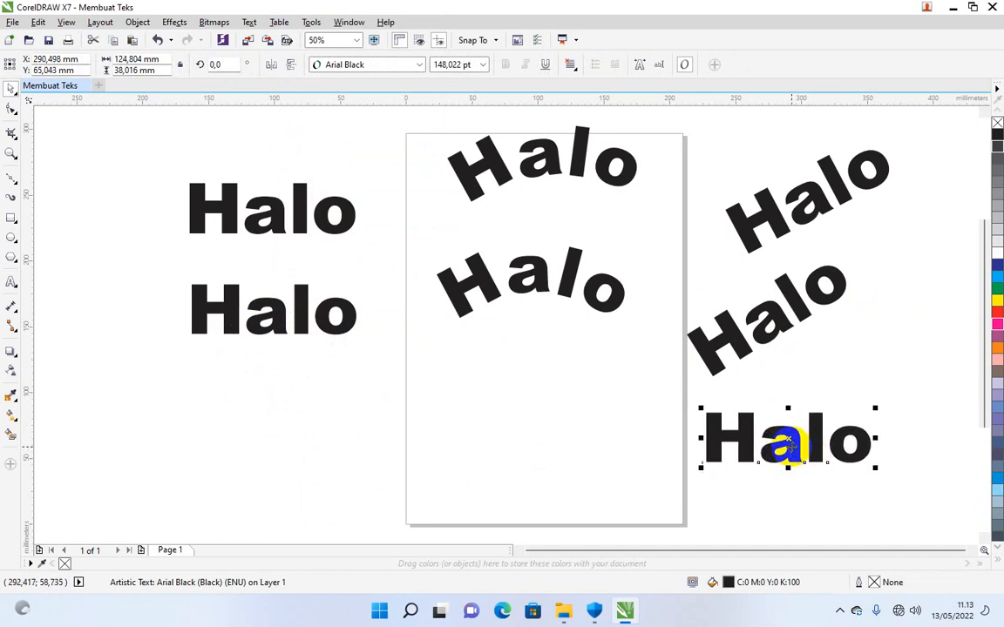
- Rotate the new Halo copy counterclockwise to match the slanted texts and move it up close beneath them
click(787, 436)
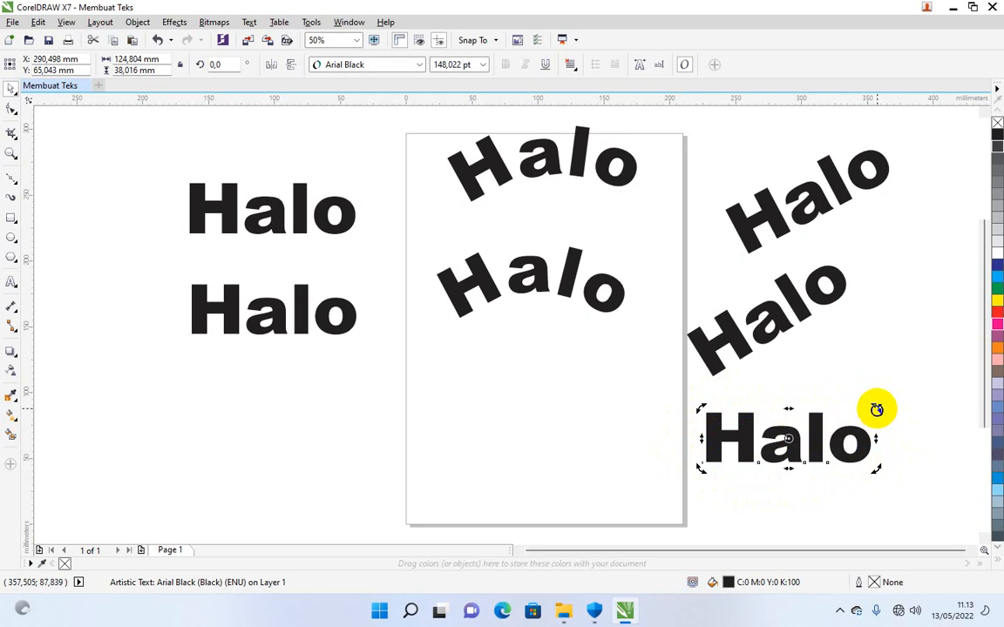
drag(875, 410, 840, 365)
drag(839, 415, 827, 396)
click(911, 414)
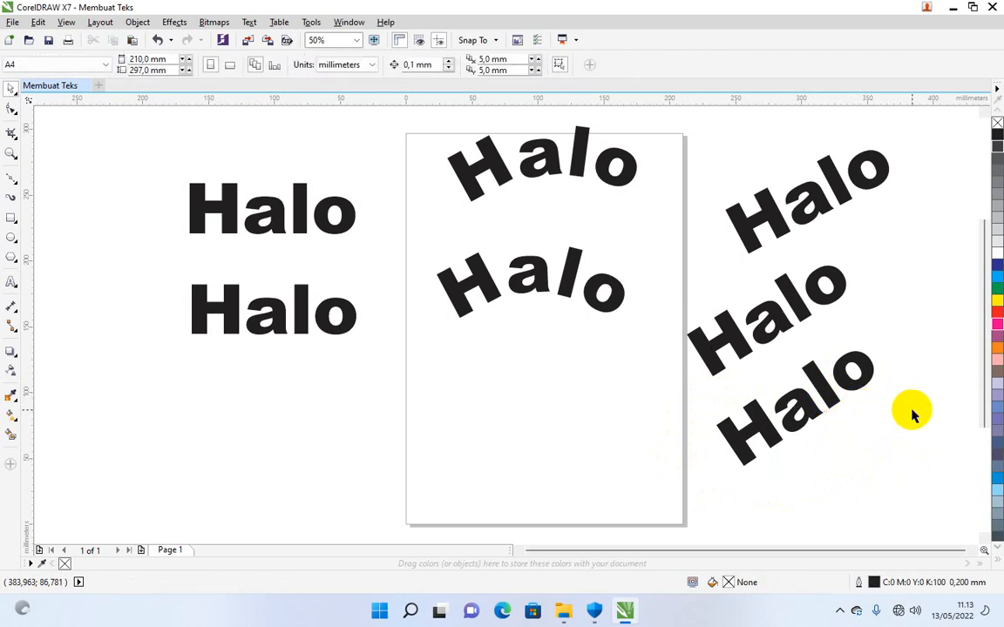